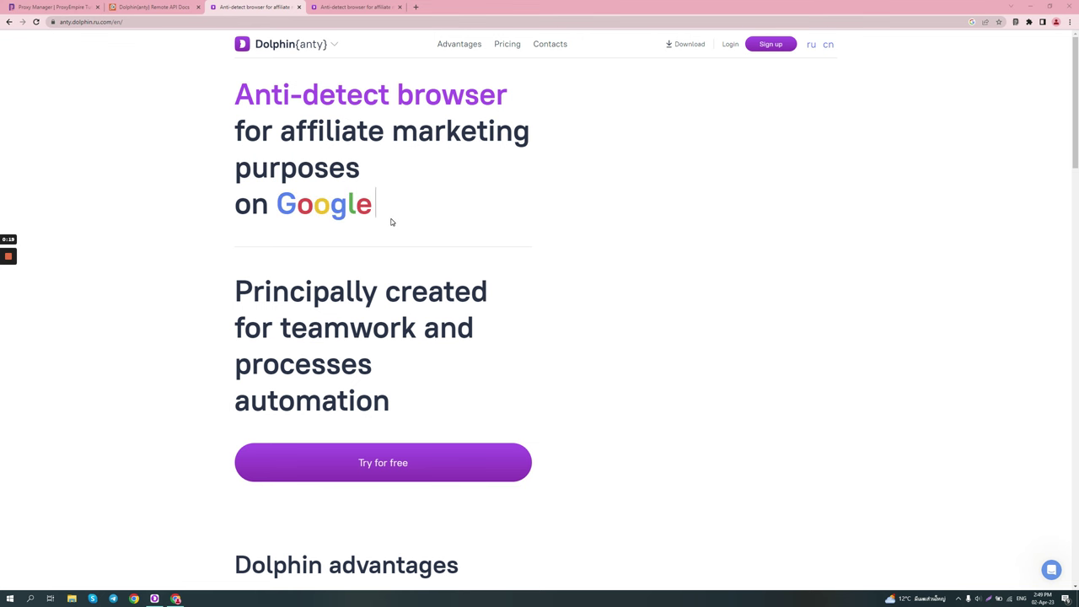
Create a new browser profile named 'ProxyEmpire USA' and tag it 'usa'
left_click(155, 598)
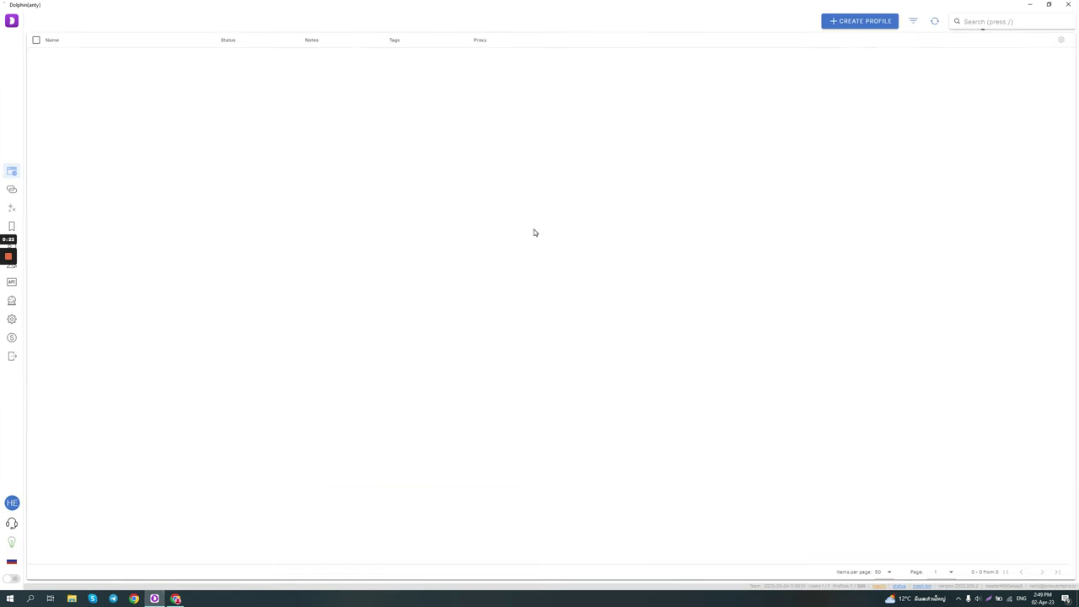
left_click(862, 26)
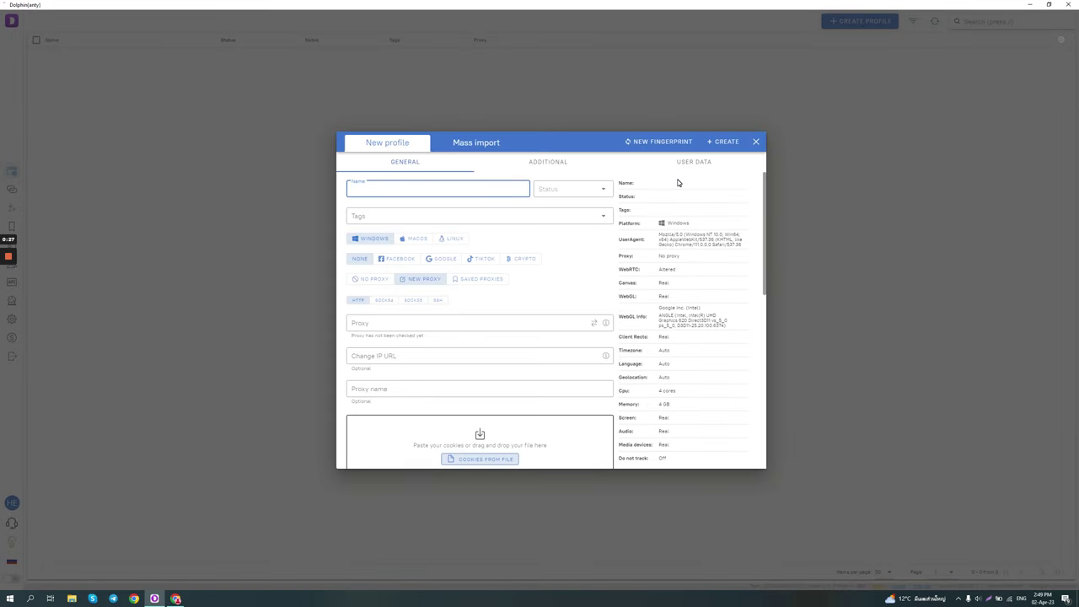
type("ProxyEmpire USA")
left_click(590, 214)
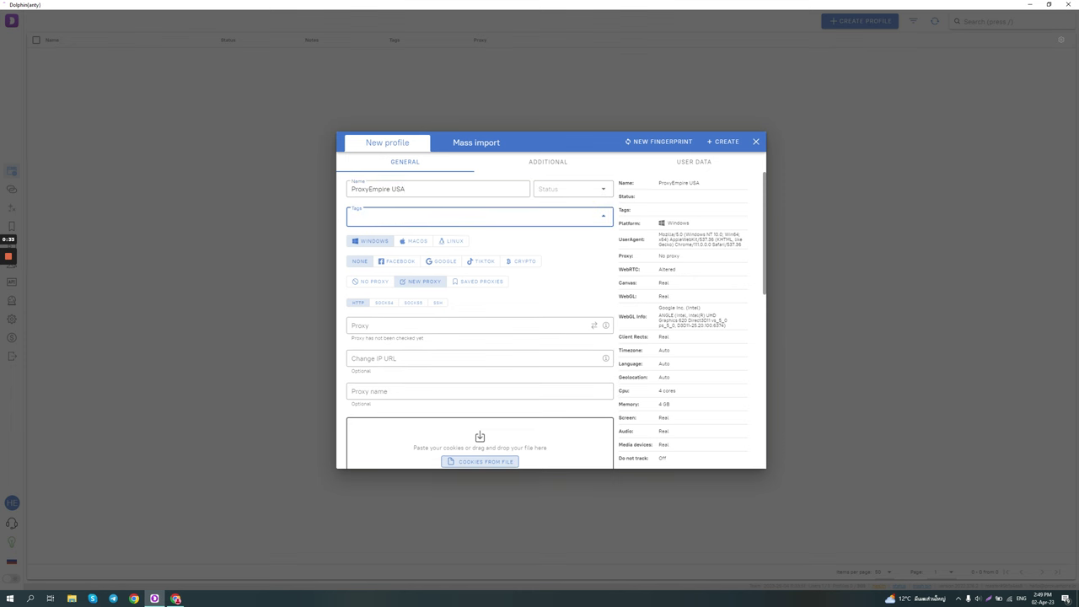
type("usa 1")
Set the profile's platform to Windows and apply the Facebook preset
left_click(404, 242)
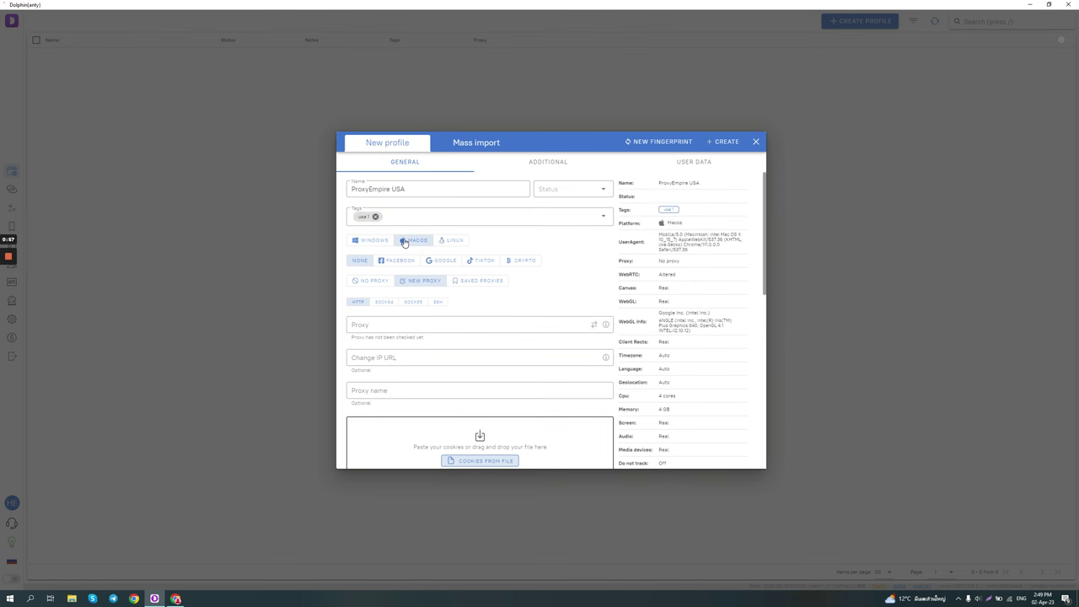
left_click(447, 241)
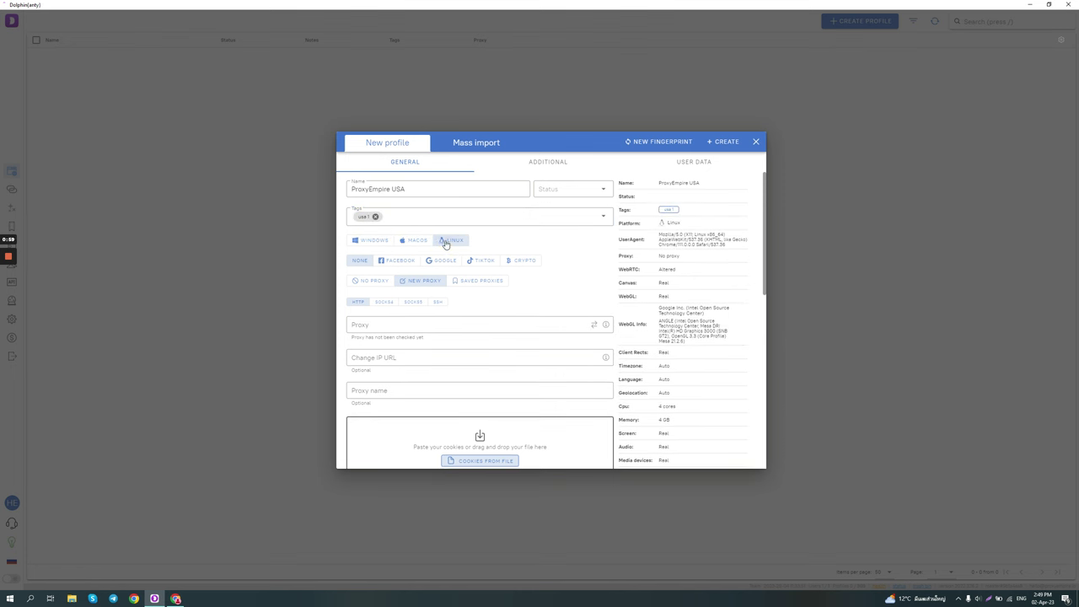
left_click(390, 245)
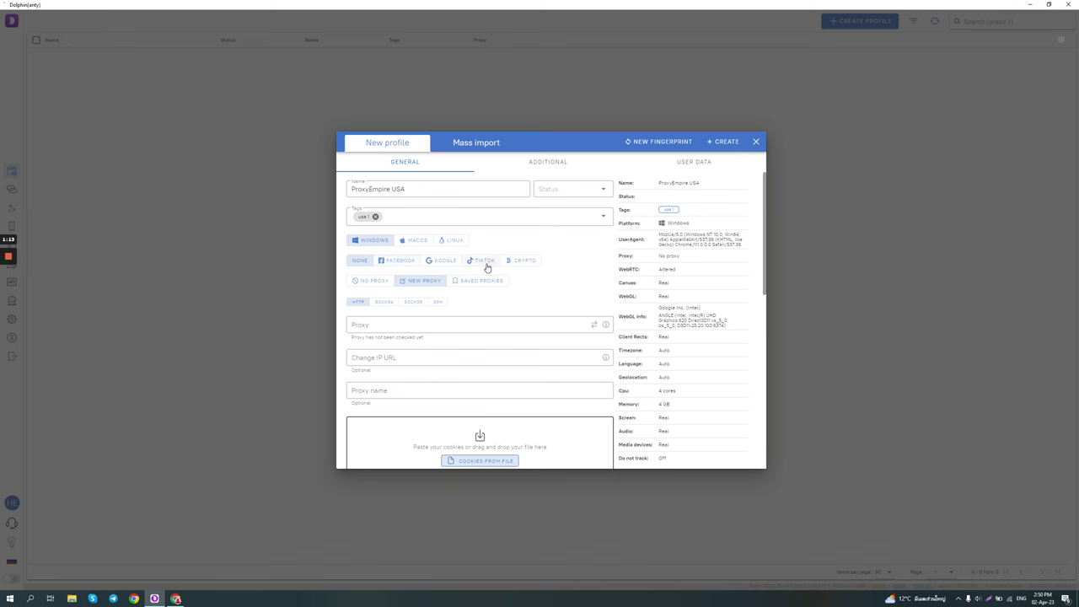
left_click(398, 262)
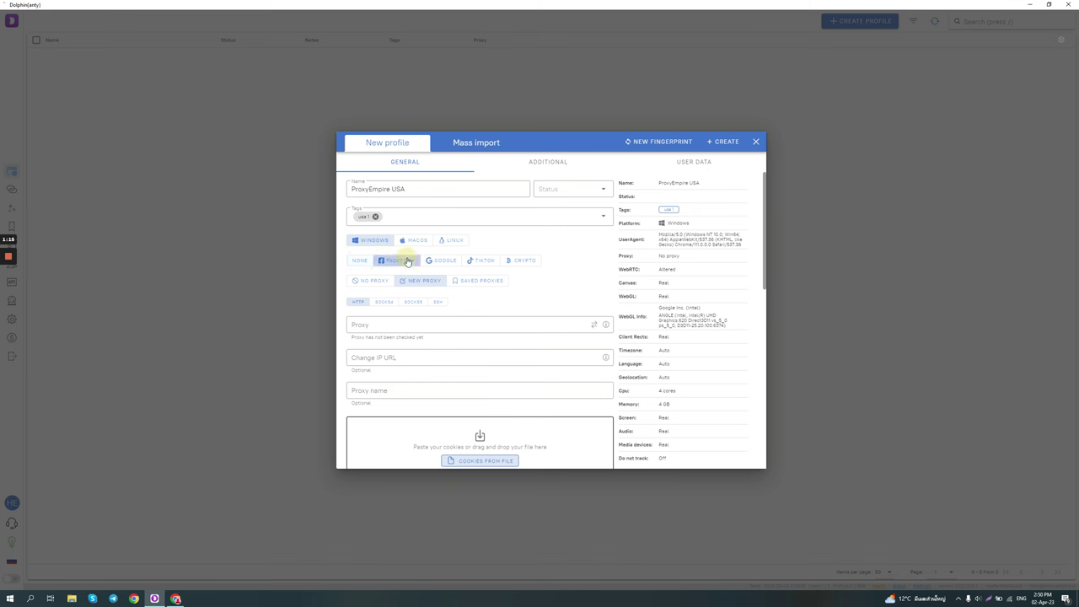
left_click(367, 265)
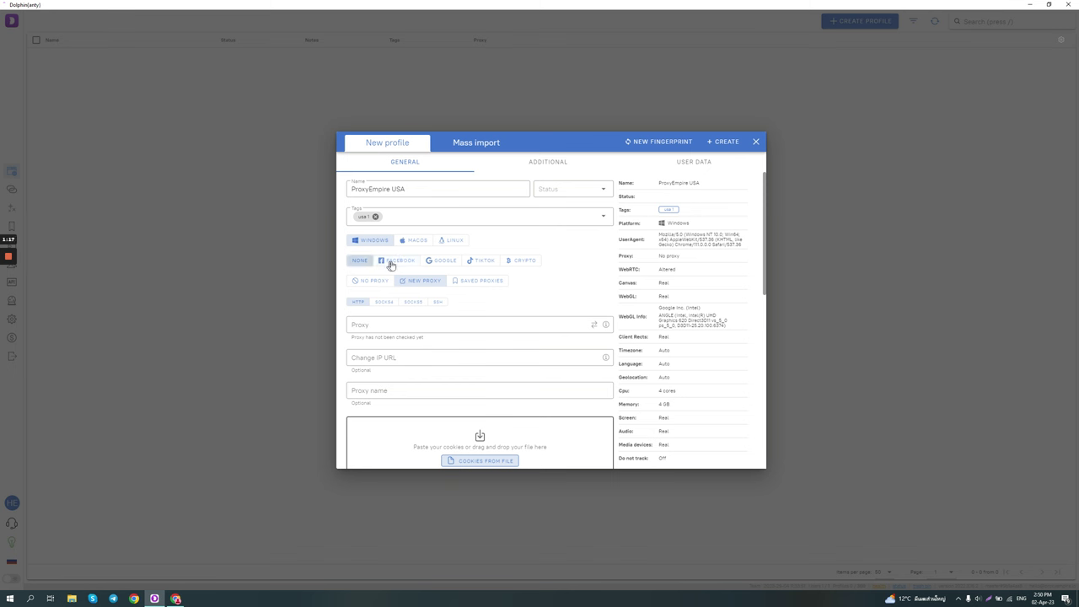
left_click(388, 260)
scroll(657, 300, "down", 3)
scroll(657, 301, "down", 10)
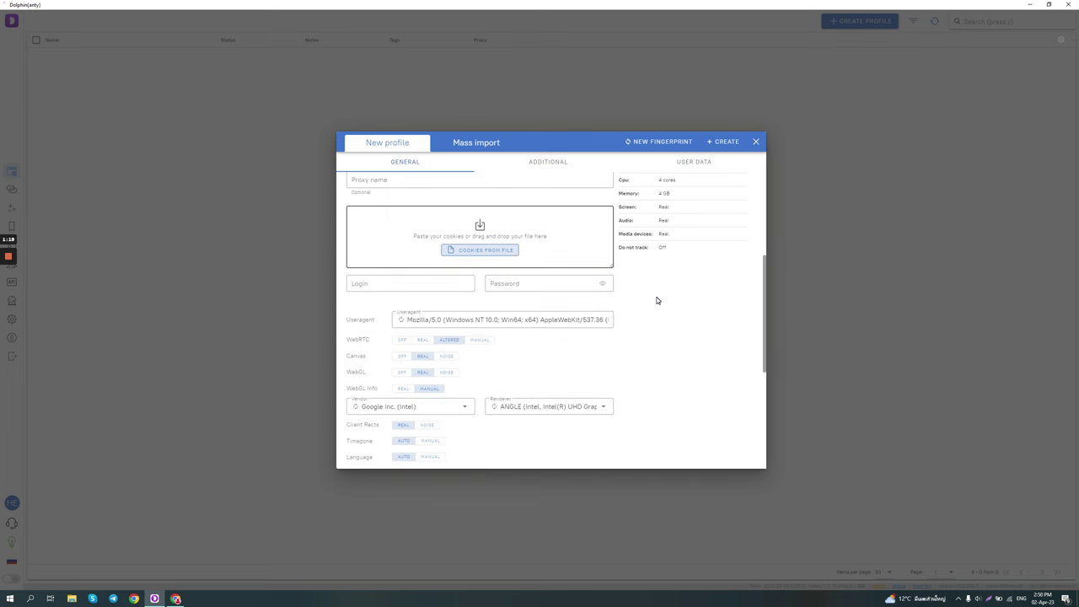
scroll(657, 300, "down", 1)
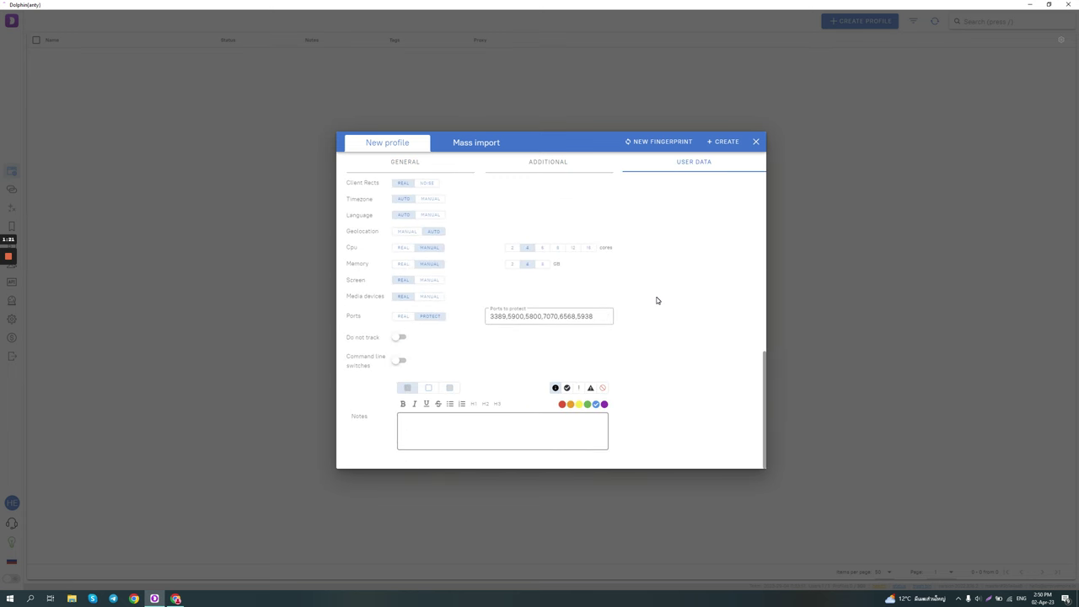
scroll(656, 300, "up", 12)
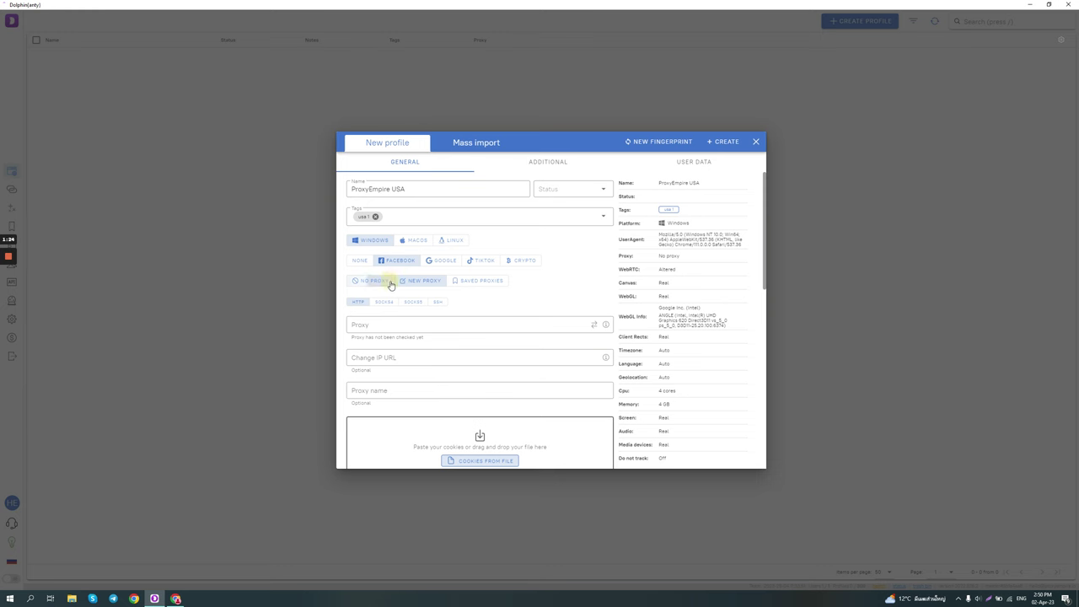
scroll(468, 298, "down", 9)
scroll(468, 298, "down", 3)
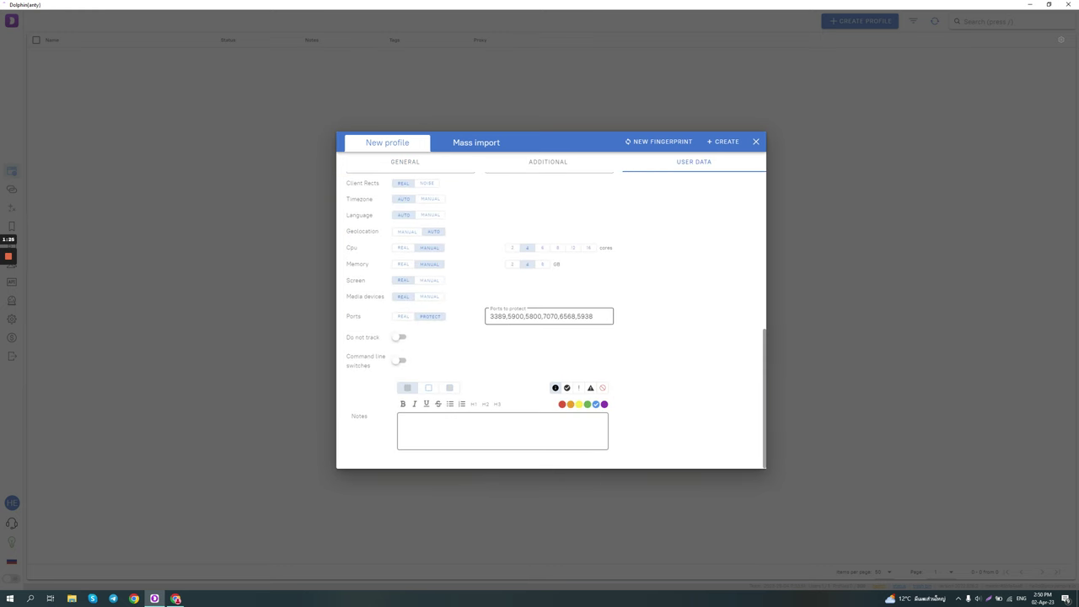
scroll(531, 311, "up", 8)
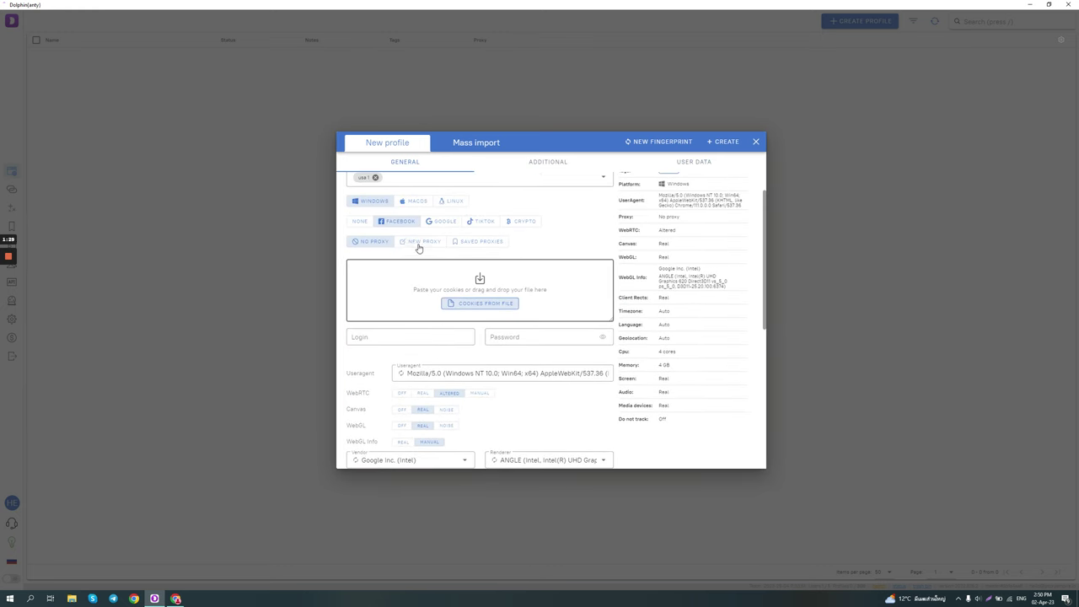
Set the profile's proxy option to New Proxy
left_click(418, 245)
left_click(451, 284)
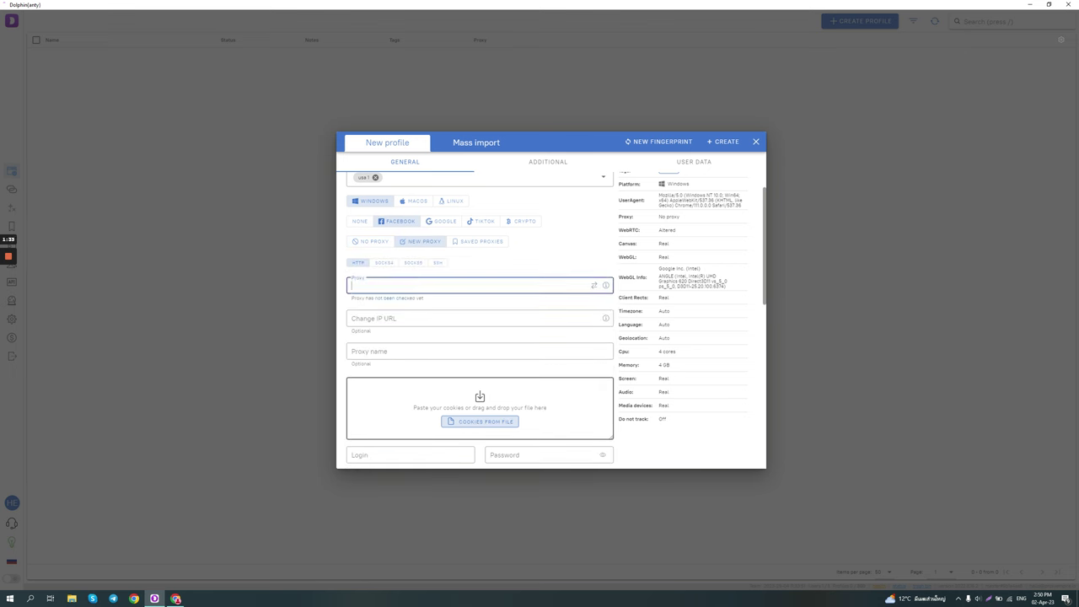
left_click(468, 241)
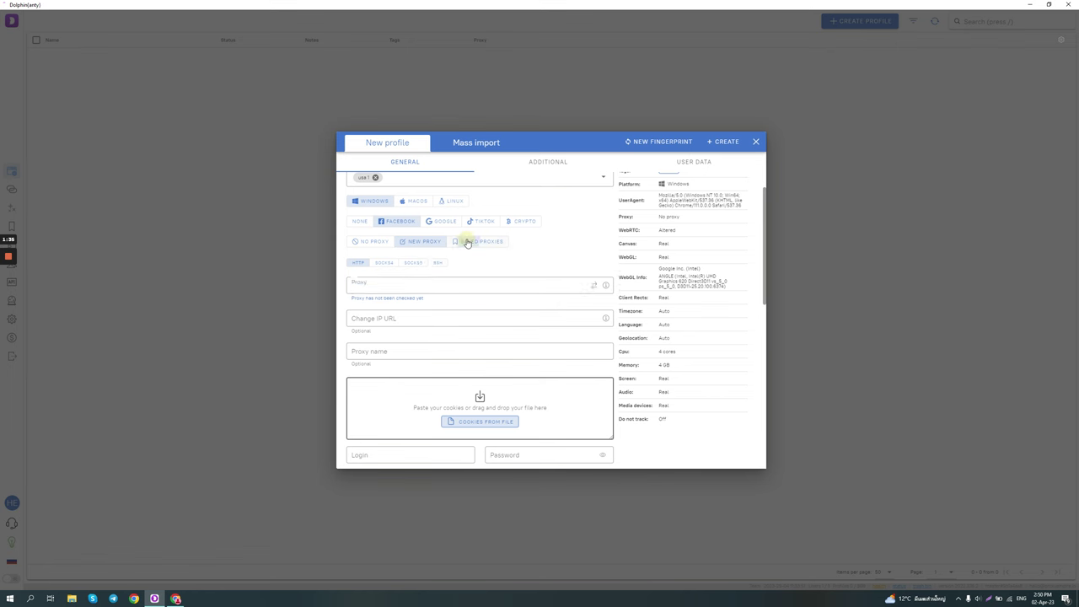
left_click(419, 248)
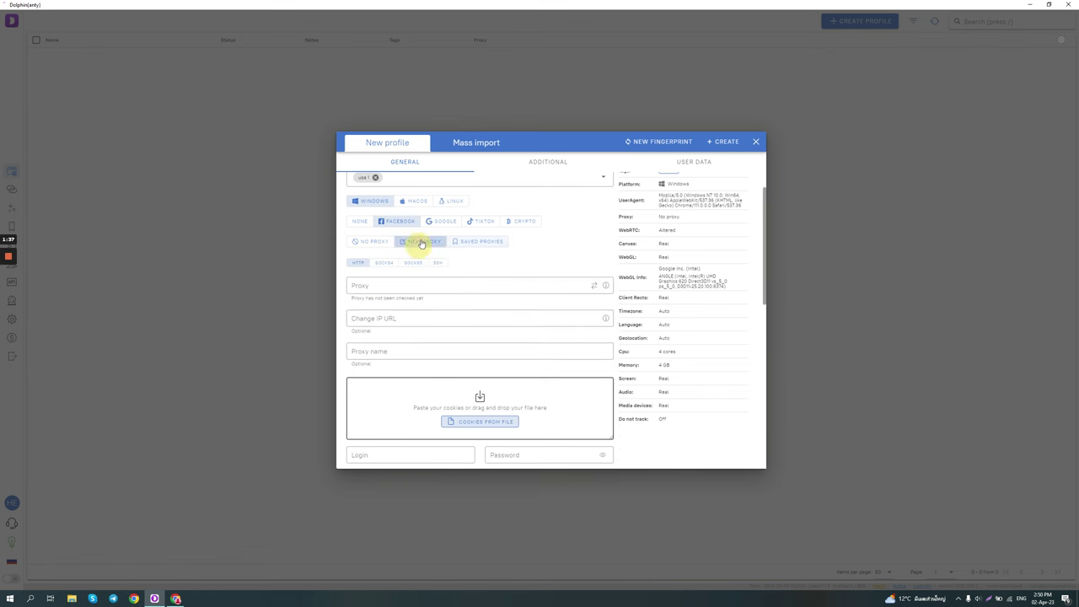
Set ProxyEmpire's proxy country to United States and take the first generated proxy
left_click(176, 599)
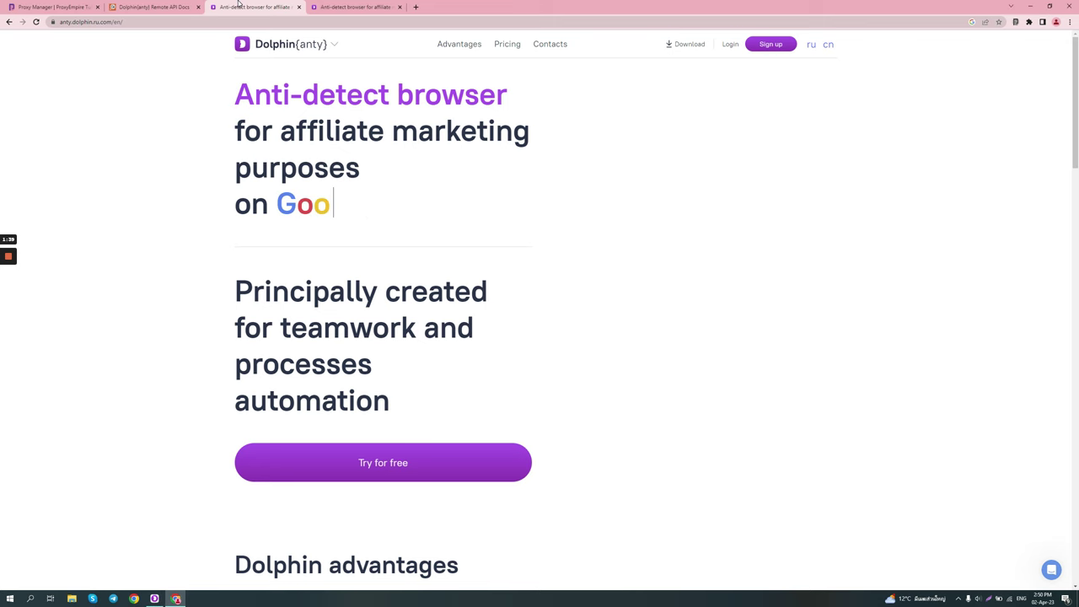
left_click(52, 7)
left_click(375, 97)
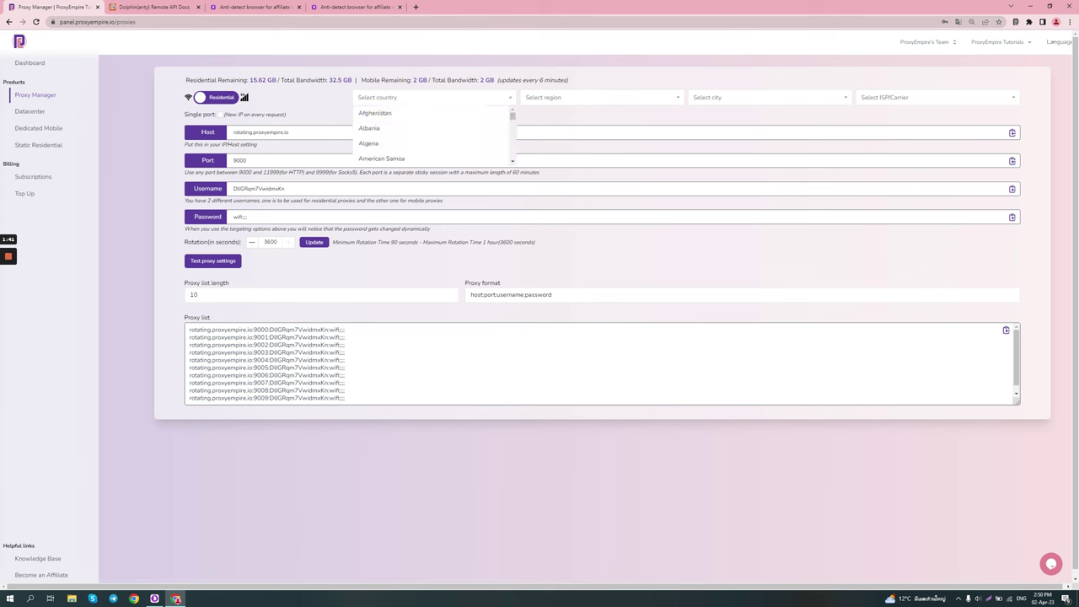
type("unite")
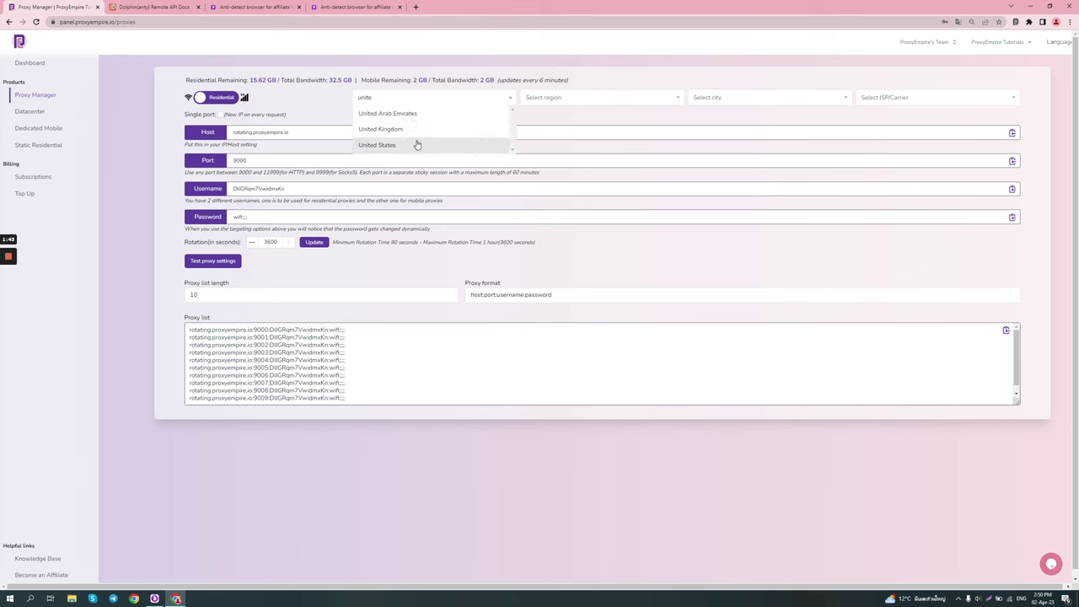
left_click(420, 145)
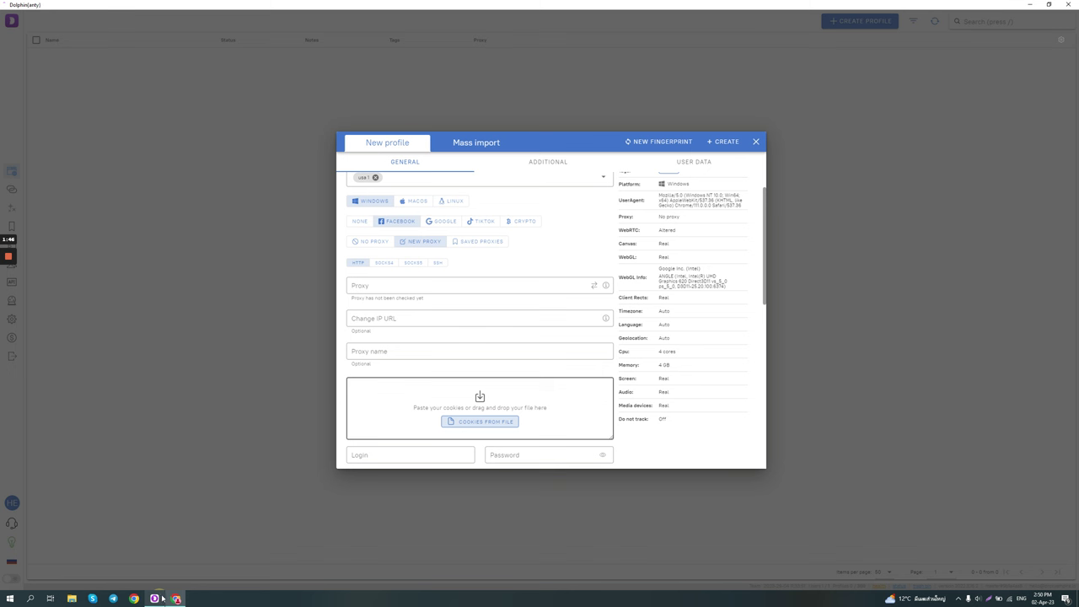
left_click(155, 599)
Paste the ProxyEmpire proxy into the profile and check that its connection works
left_click(392, 284)
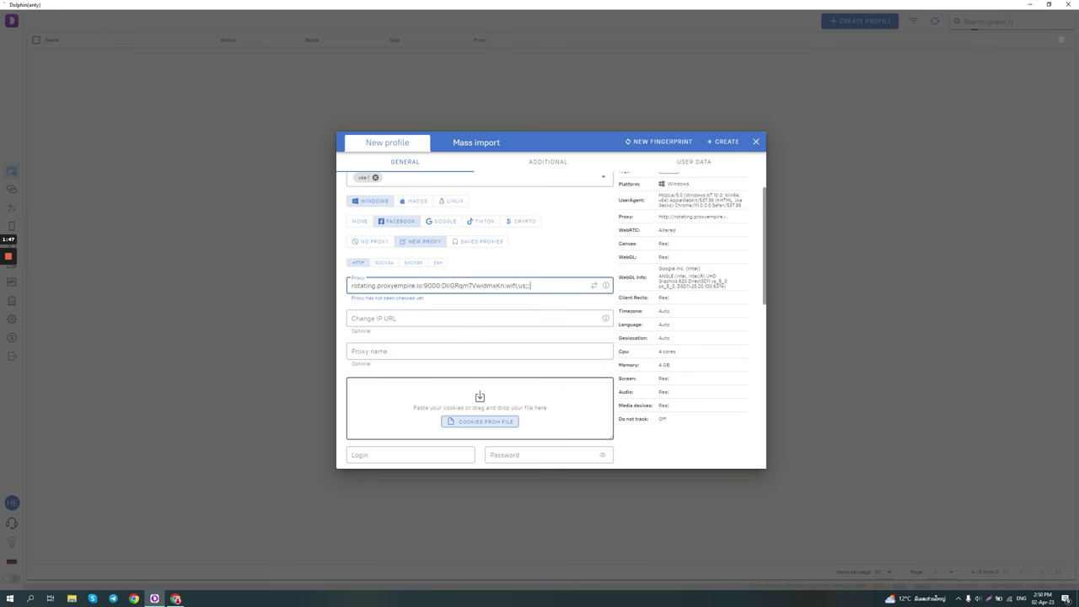
left_click(595, 287)
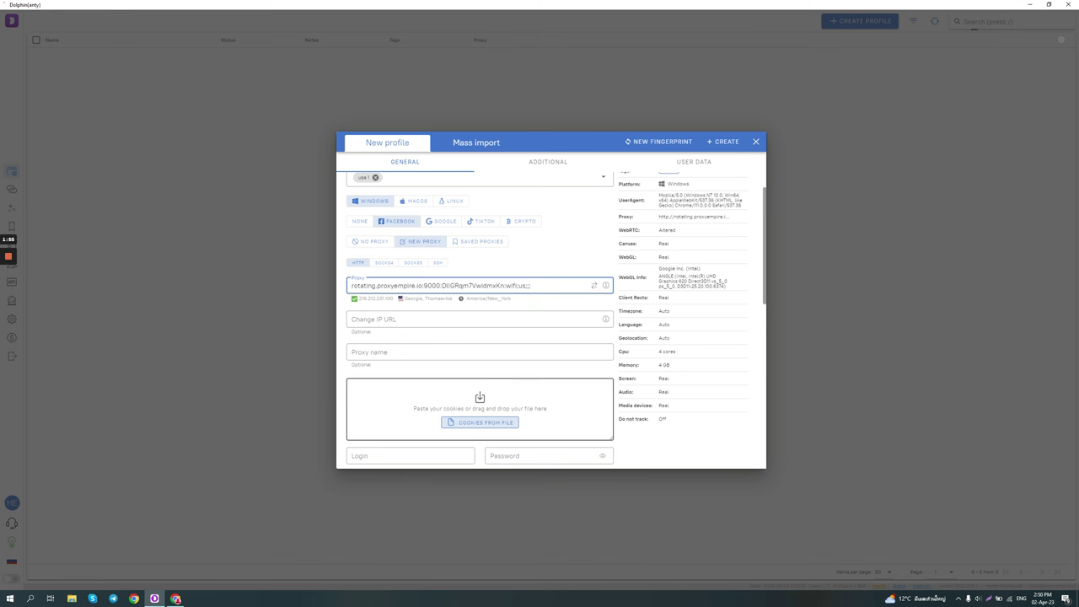
scroll(509, 306, "down", 1)
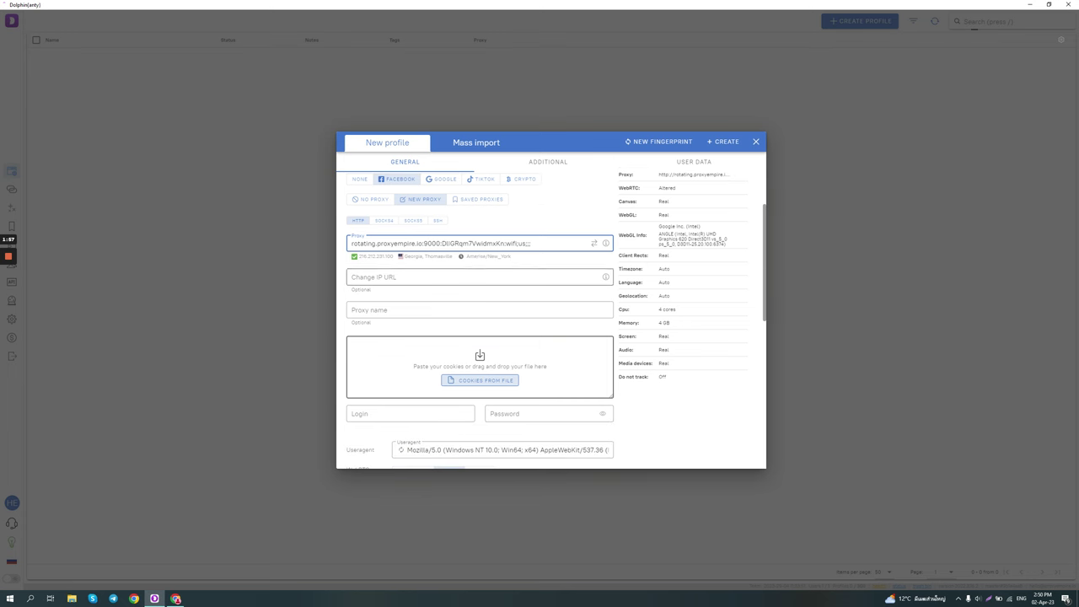
scroll(480, 263, "down", 1)
Name the proxy 'USA Georgia' and switch the site preset to None
left_click(479, 268)
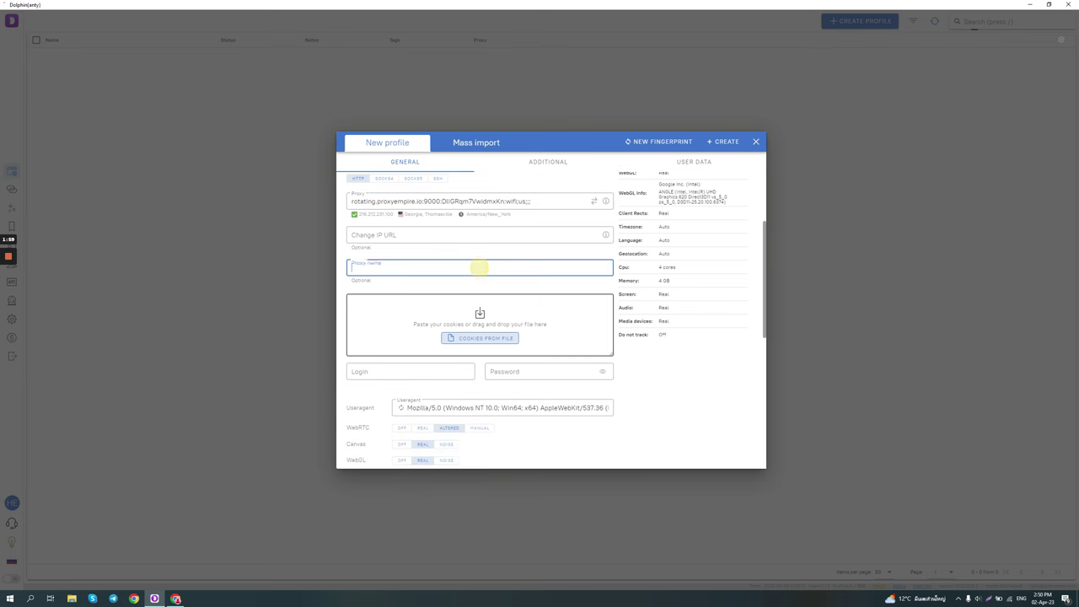
type("USA Georgia")
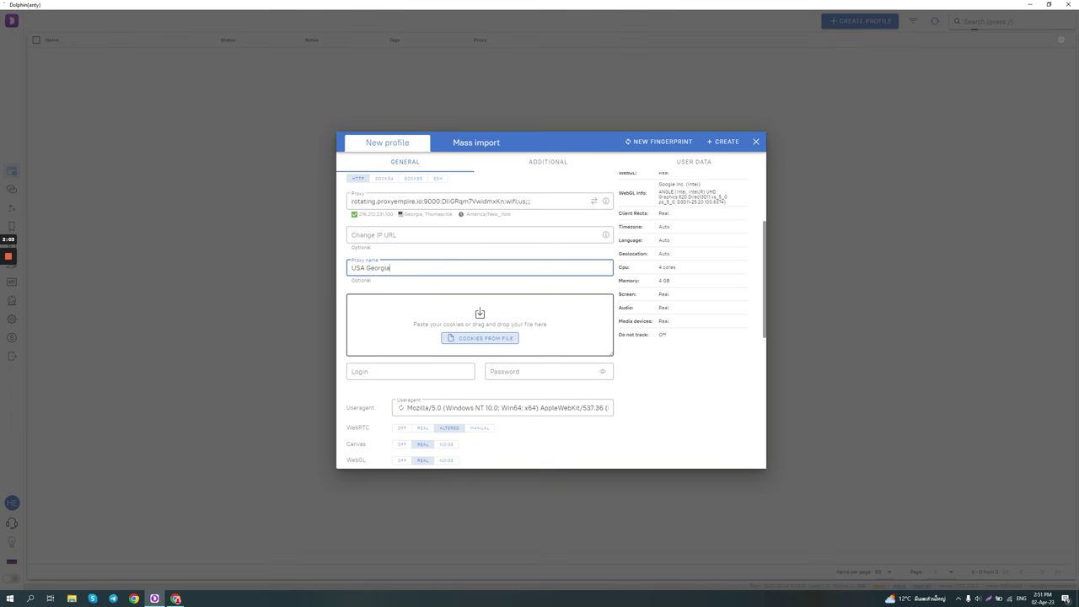
scroll(481, 287, "down", 1)
scroll(477, 306, "up", 4)
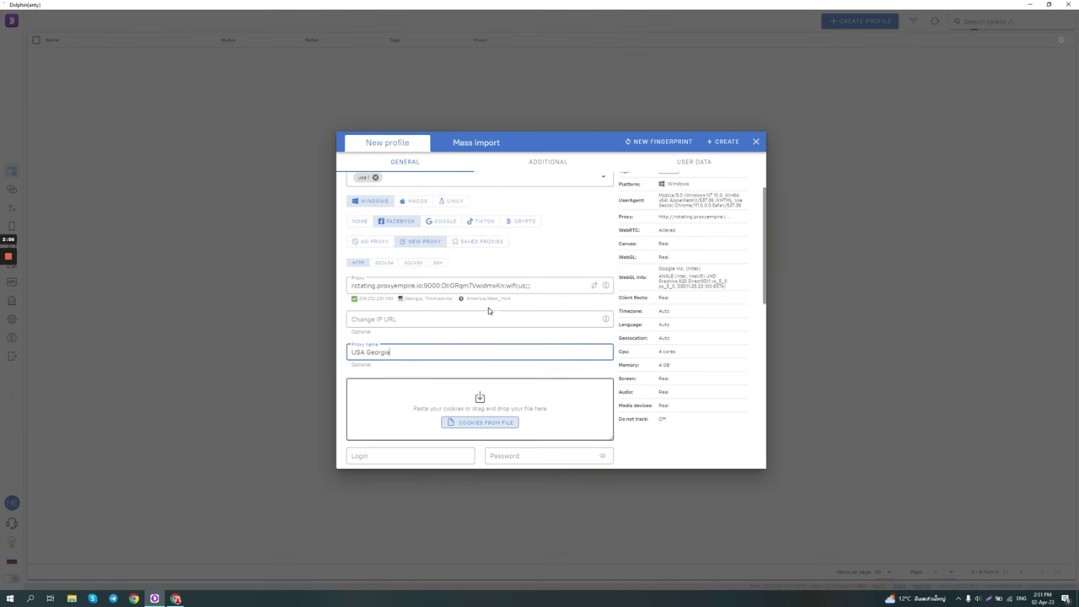
scroll(476, 303, "down", 2)
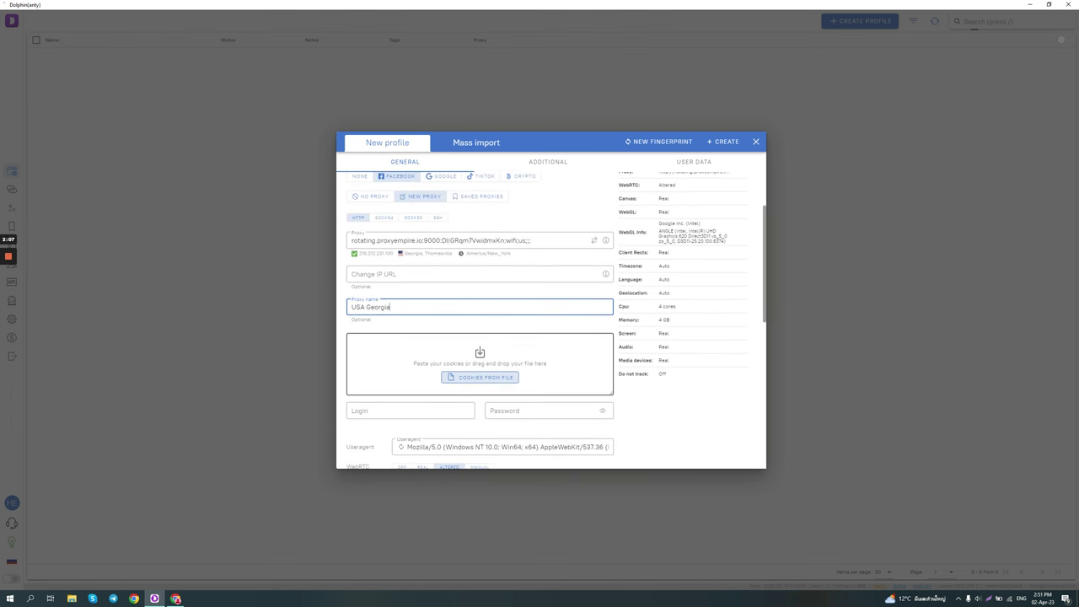
left_click(438, 410)
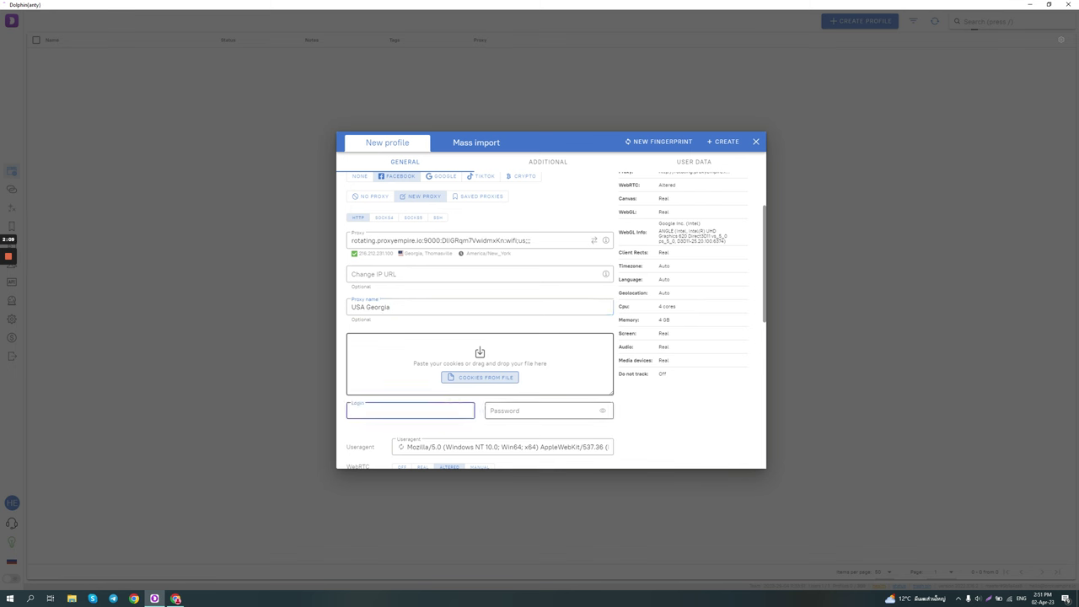
key("Tab")
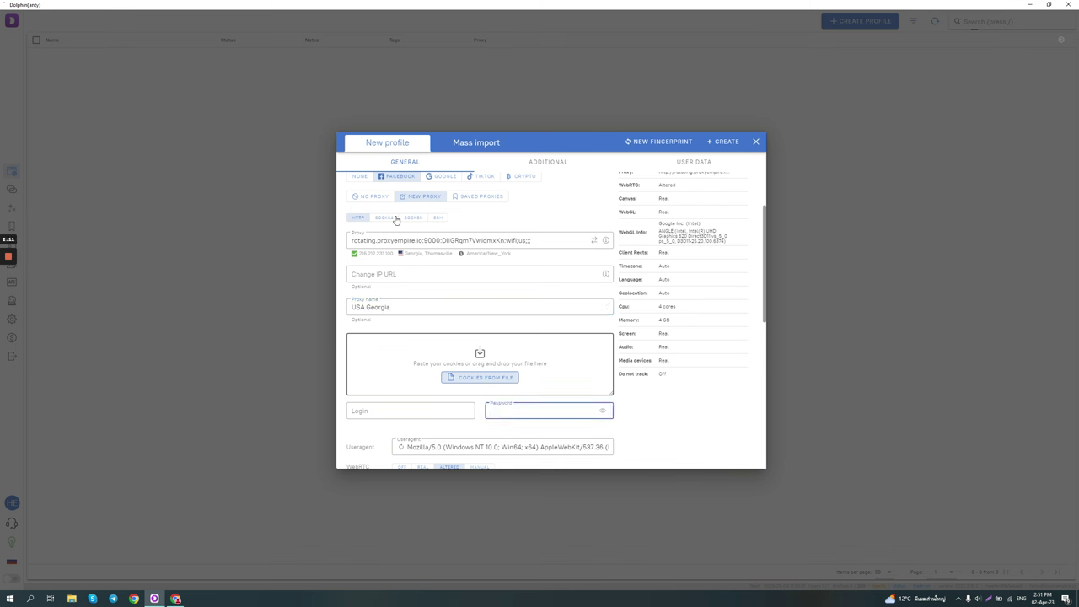
left_click(361, 177)
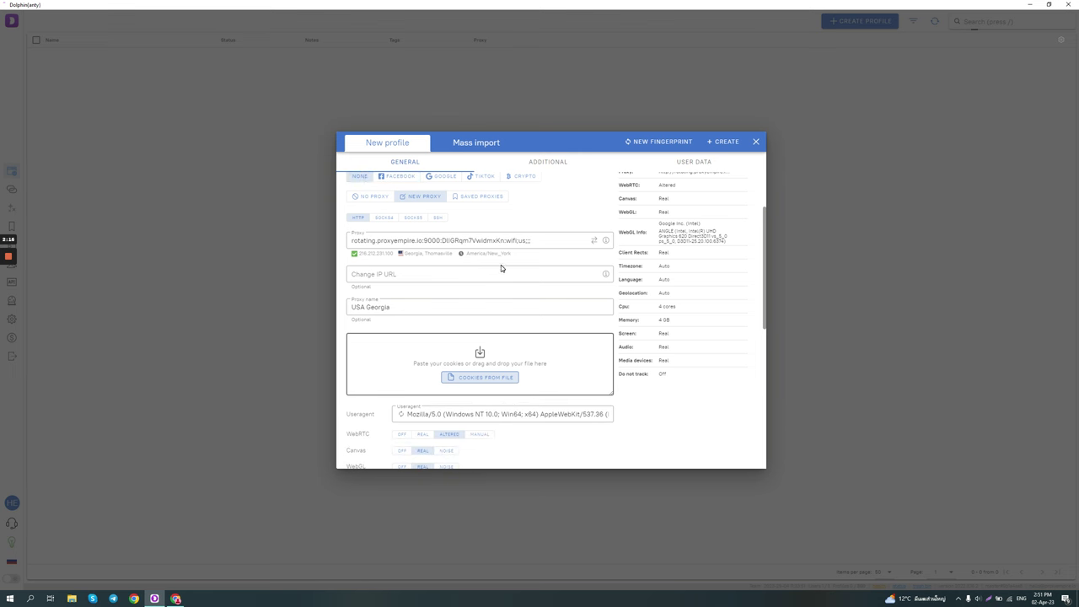
scroll(500, 267, "down", 2)
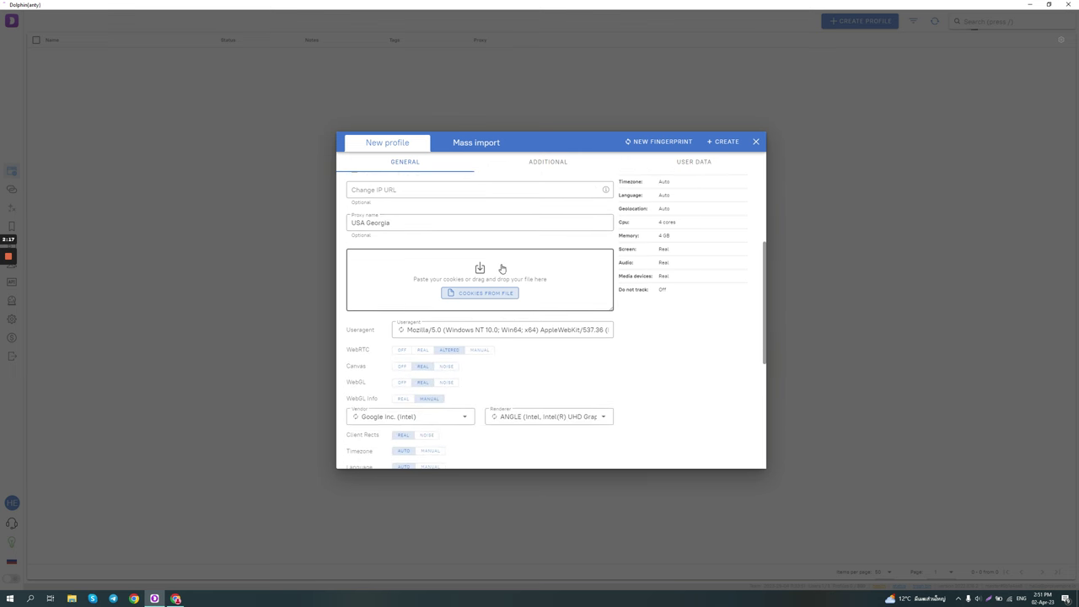
scroll(503, 267, "down", 1)
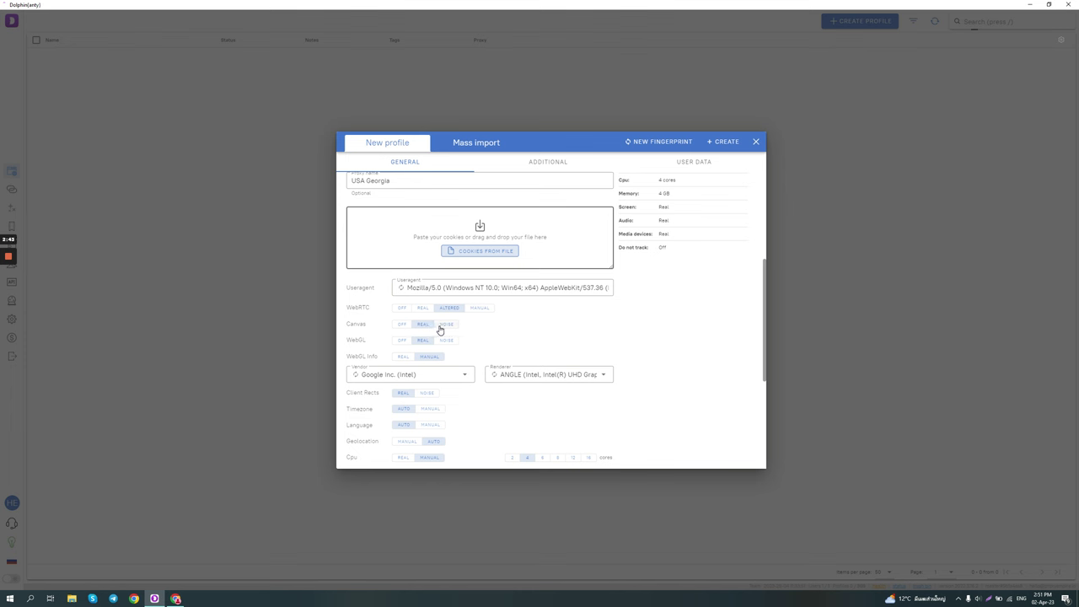
Set both the Canvas and WebGL fingerprints to Noise
left_click(442, 326)
left_click(446, 340)
scroll(462, 336, "down", 1)
scroll(456, 312, "down", 1)
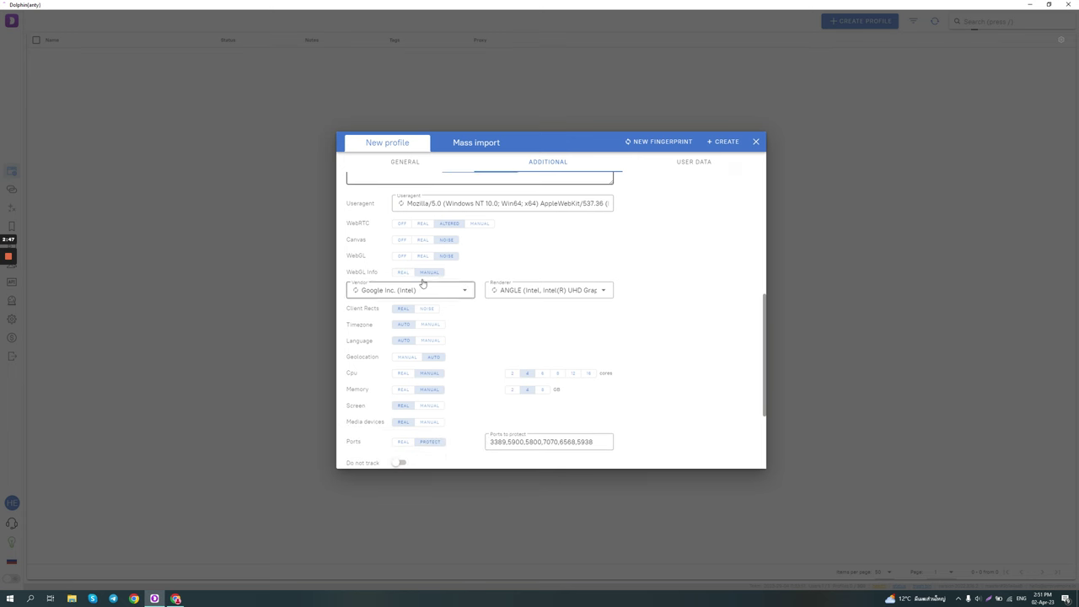
scroll(435, 279, "down", 1)
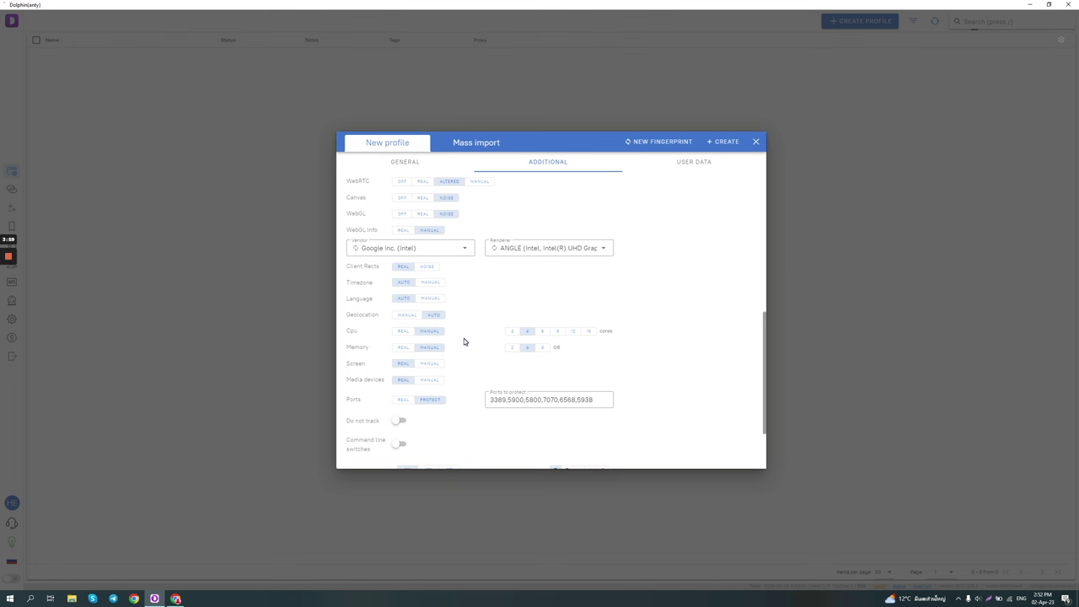
scroll(463, 341, "down", 1)
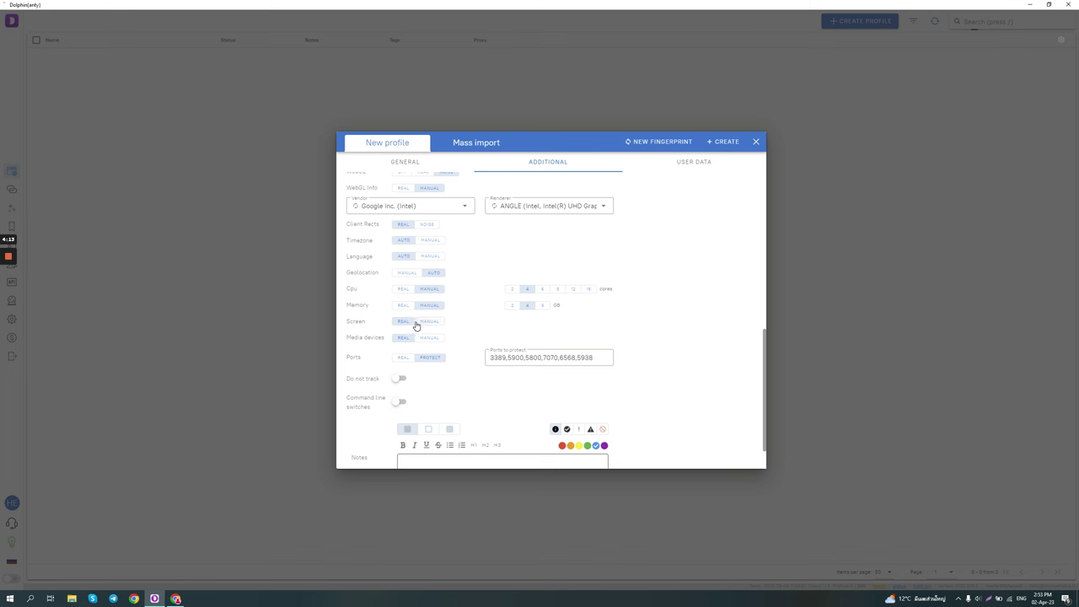
Set the Screen option to Manual with a 2560x1440 resolution
left_click(417, 323)
left_click(520, 325)
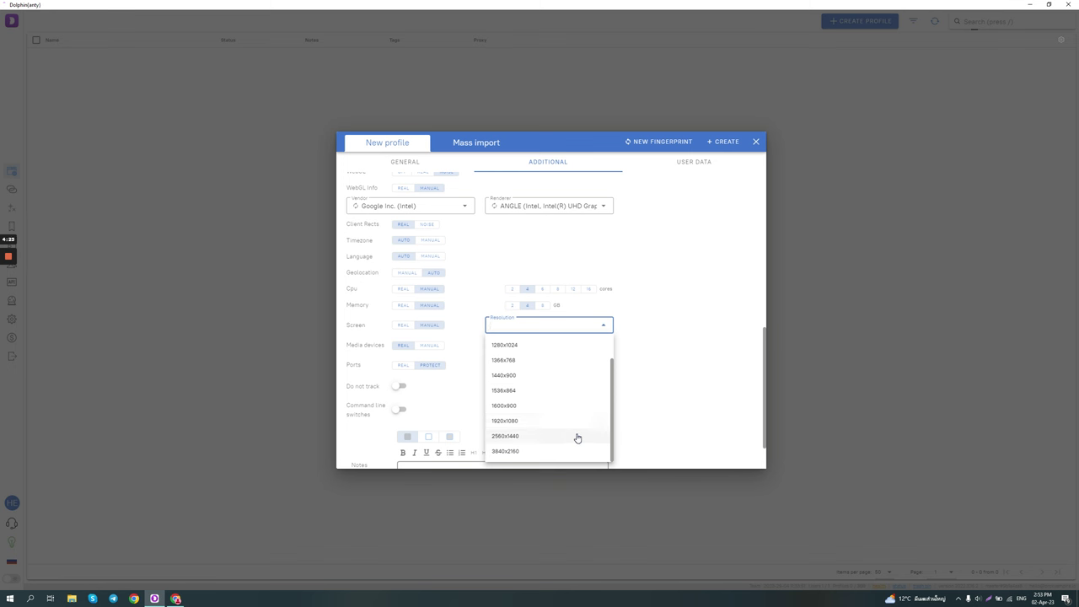
left_click(578, 435)
left_click(550, 330)
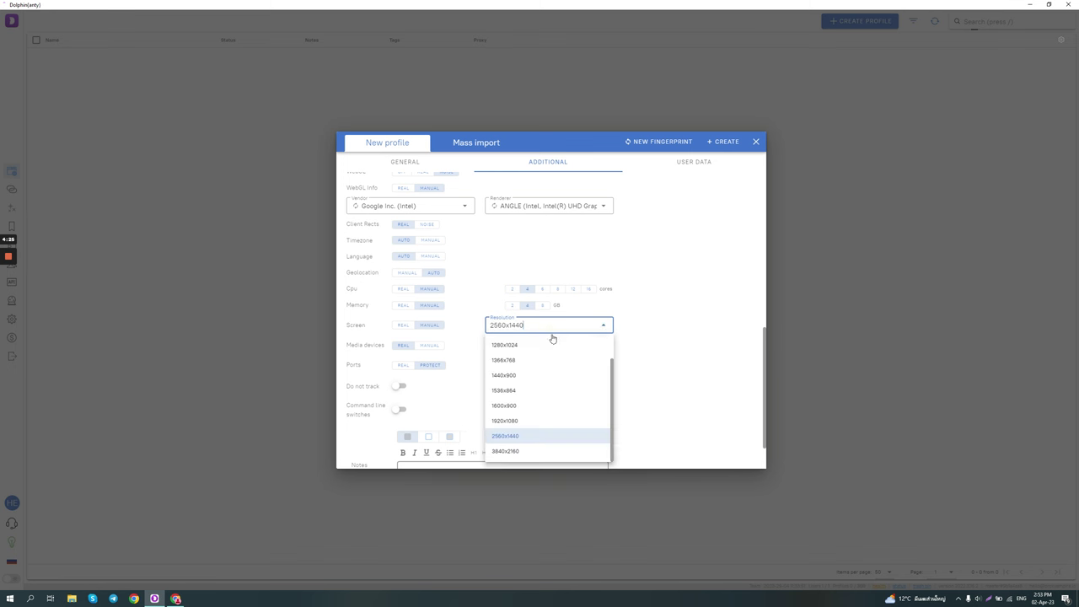
left_click(656, 379)
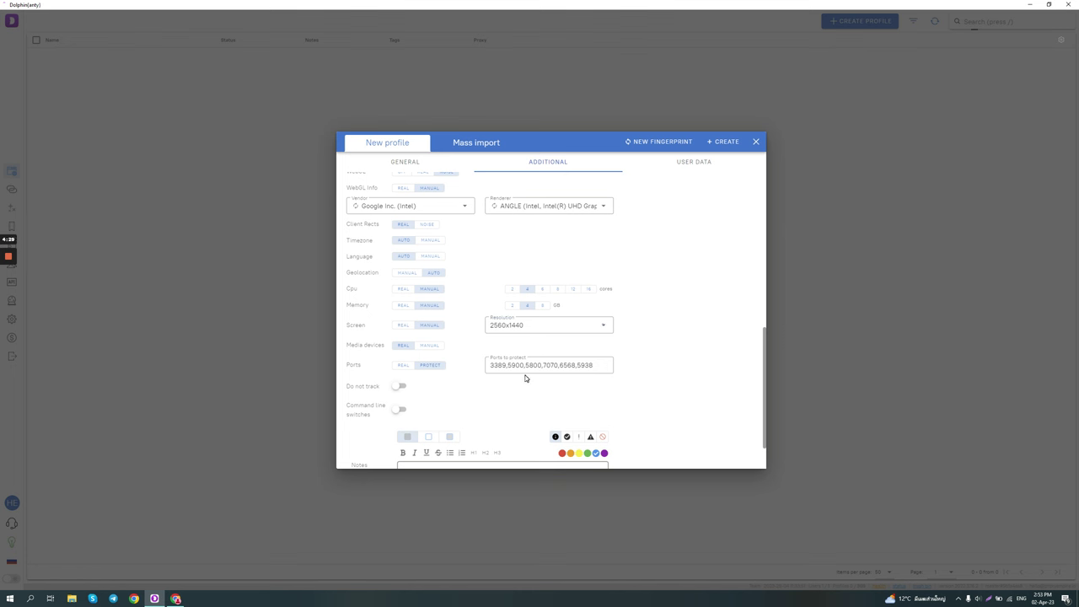
scroll(518, 377, "down", 1)
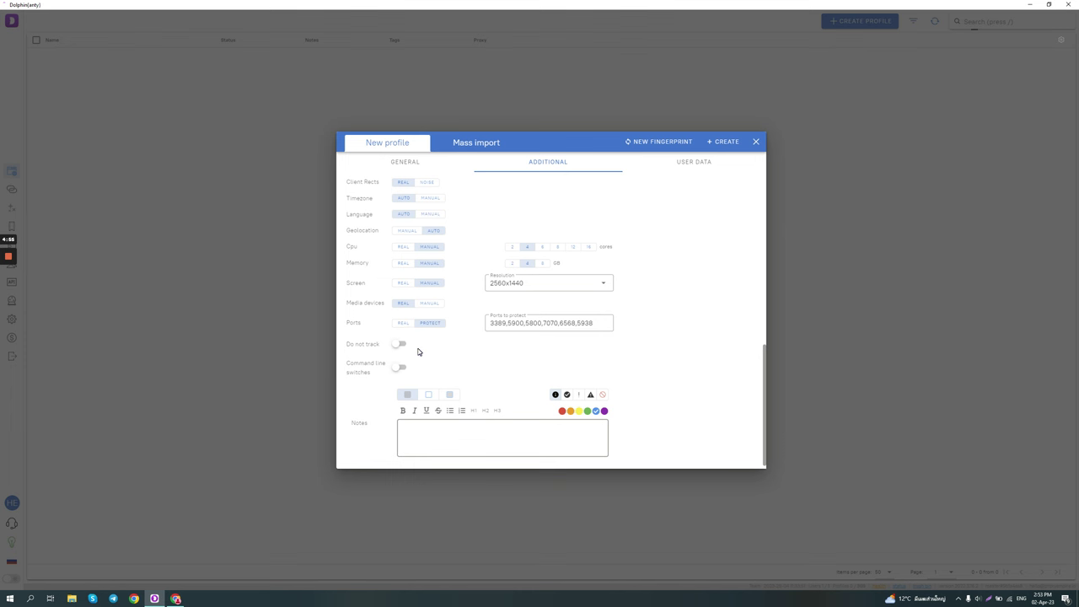
scroll(433, 359, "up", 5)
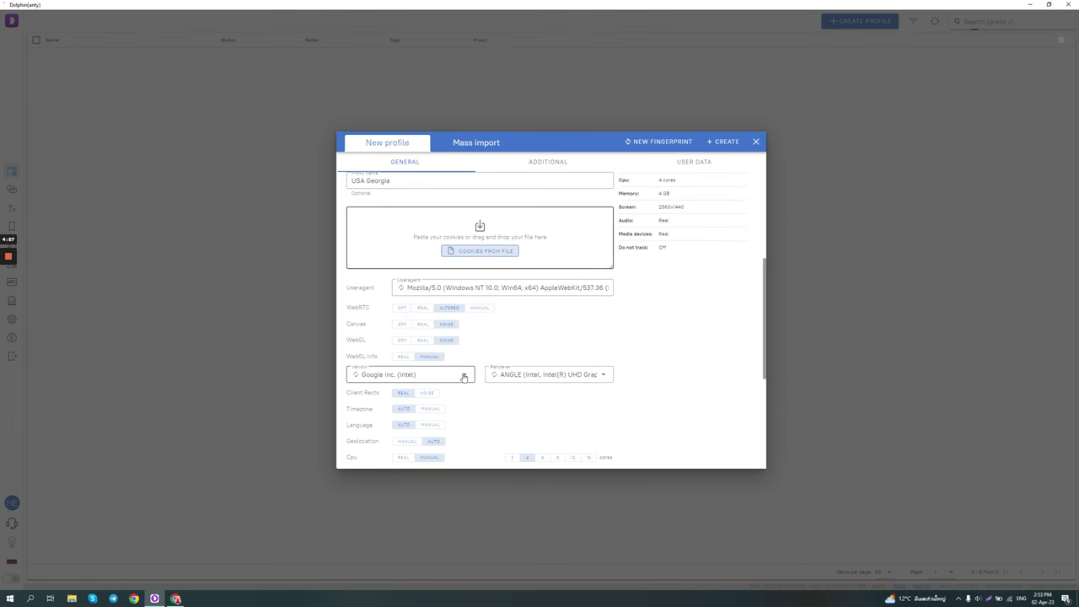
scroll(462, 377, "up", 5)
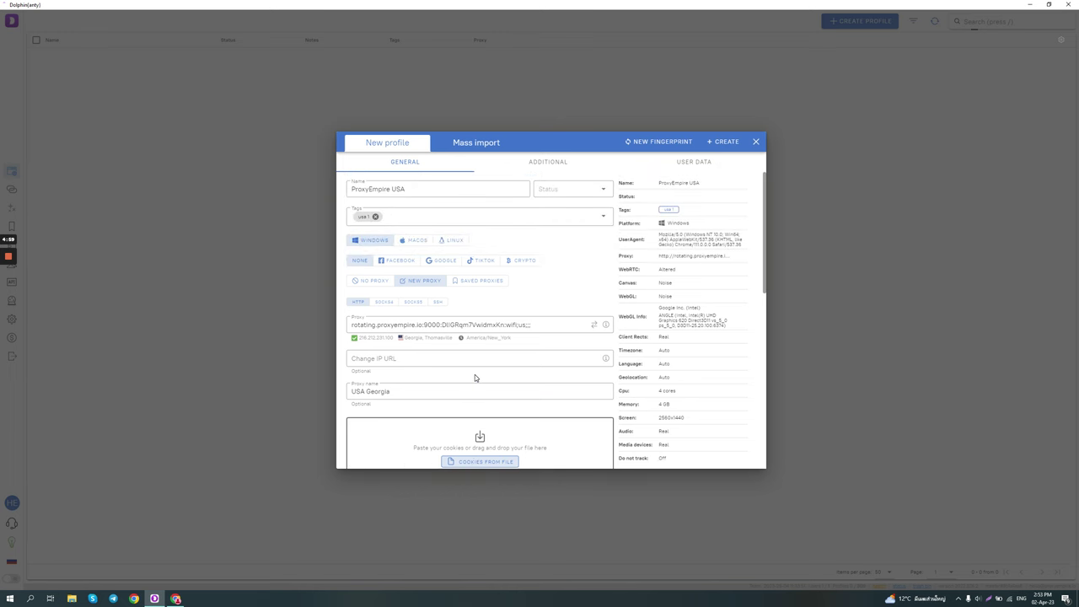
left_click(588, 194)
left_click(561, 165)
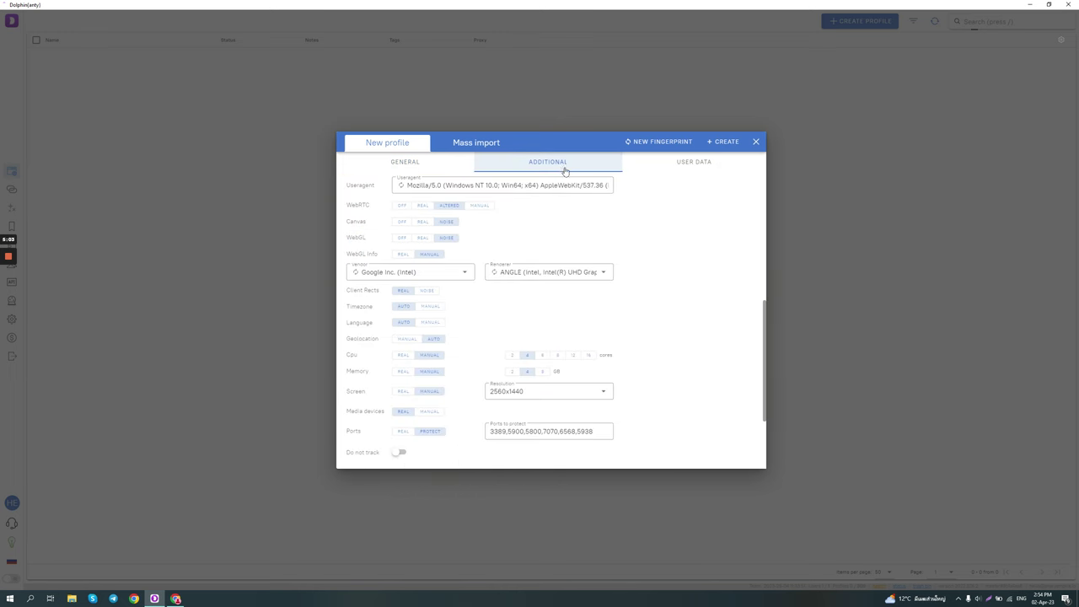
left_click(475, 185)
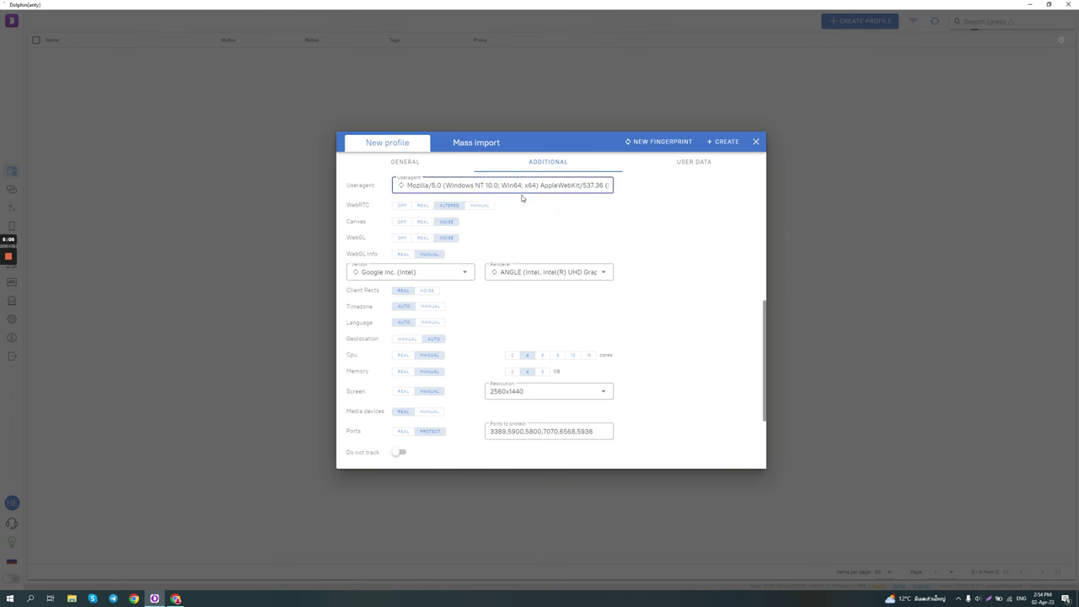
left_click(546, 207)
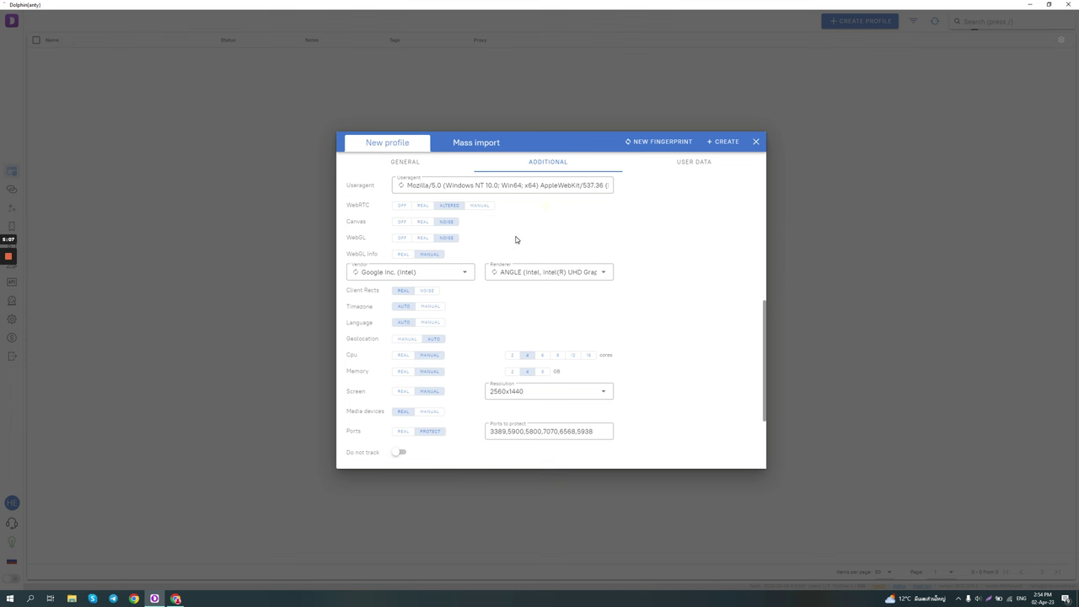
scroll(517, 238, "down", 3)
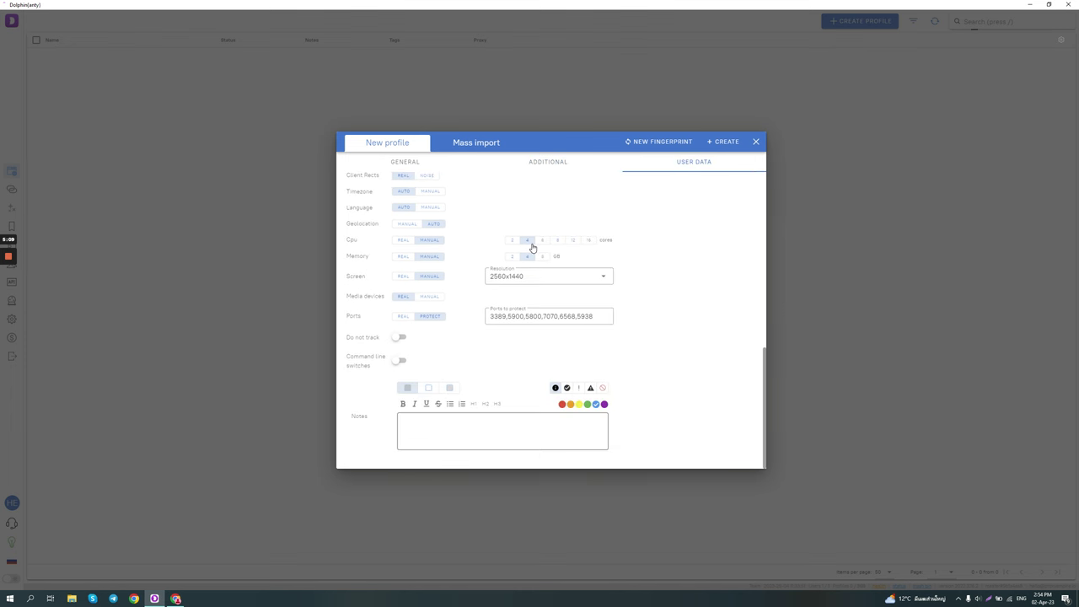
scroll(532, 245, "up", 8)
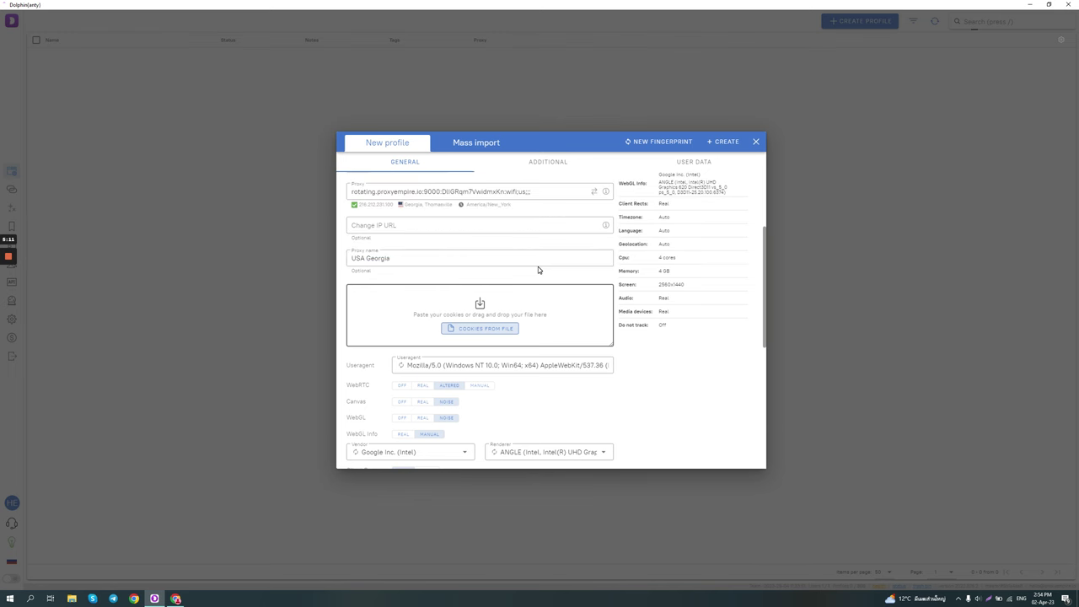
scroll(532, 263, "up", 3)
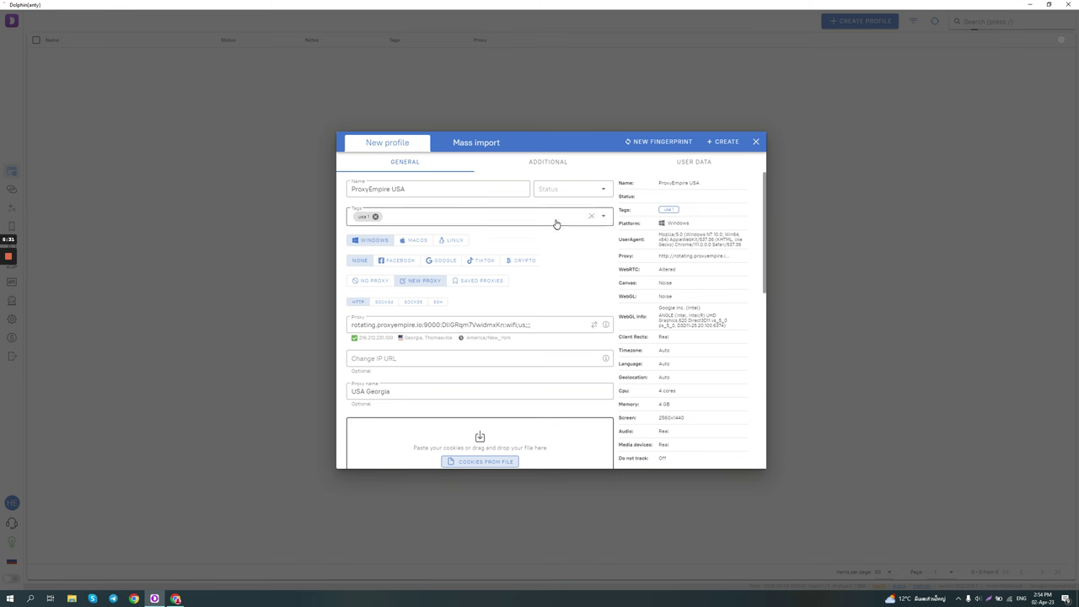
Regenerate the user agent on the Additional tab until it's a Windows 10 Chrome 111.0.0.0 string
left_click(557, 162)
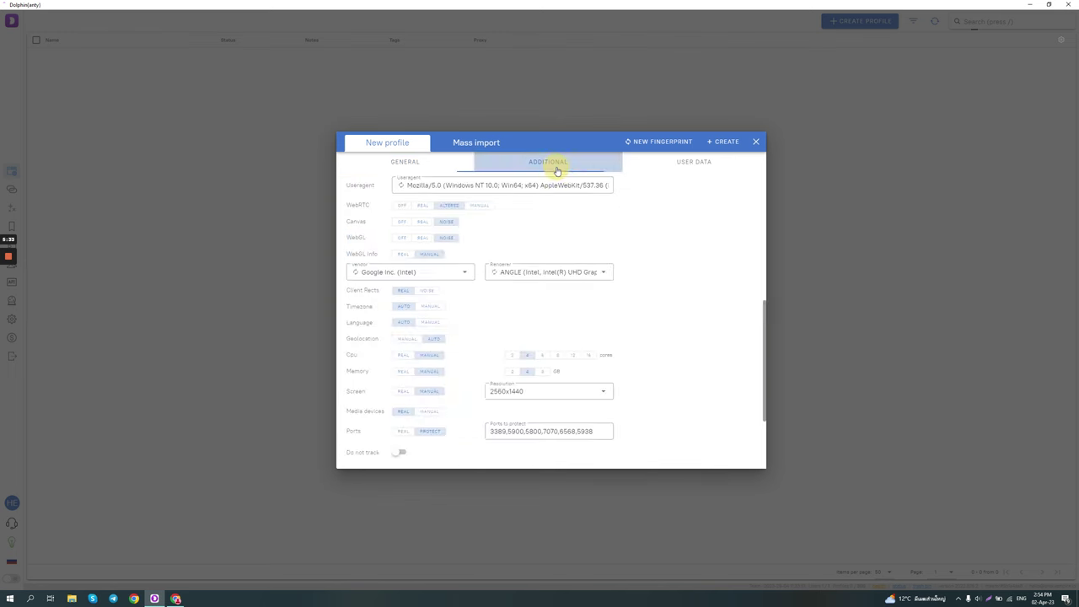
left_click_drag(519, 186, 619, 196)
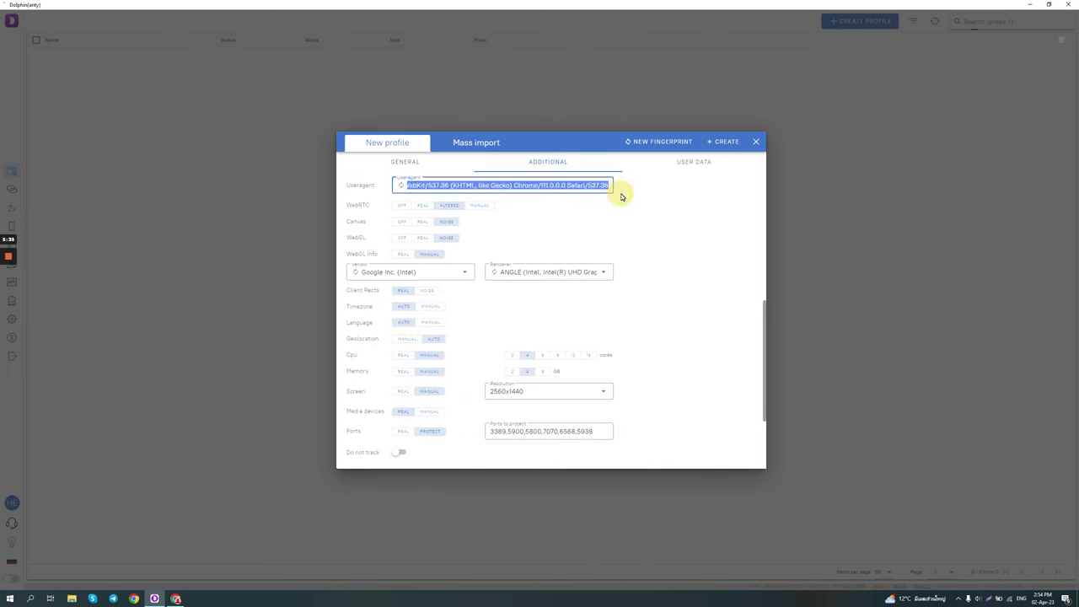
left_click(401, 186)
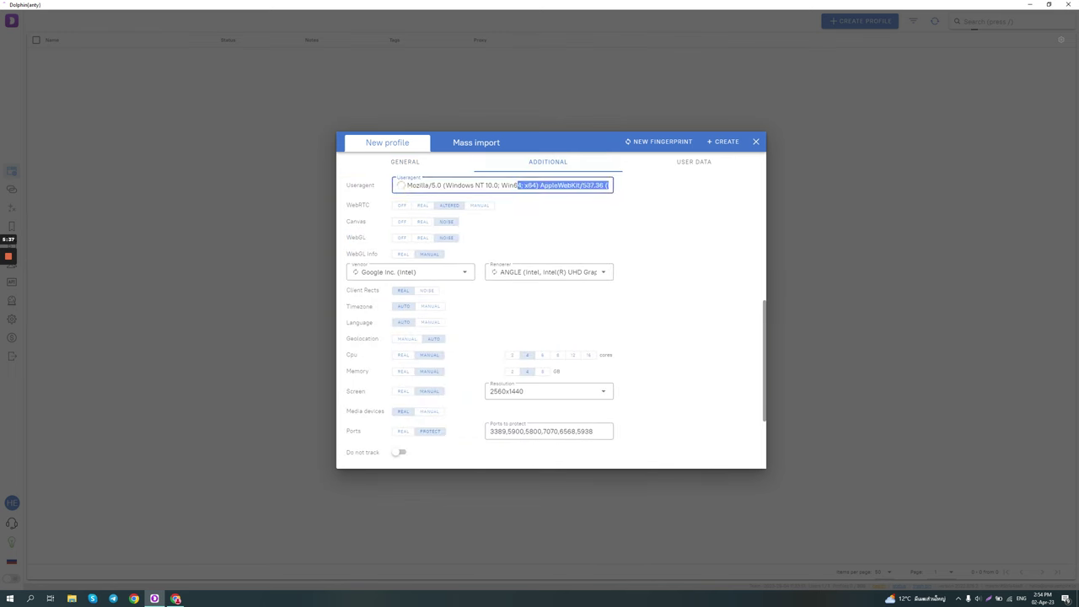
left_click(400, 187)
left_click(401, 187)
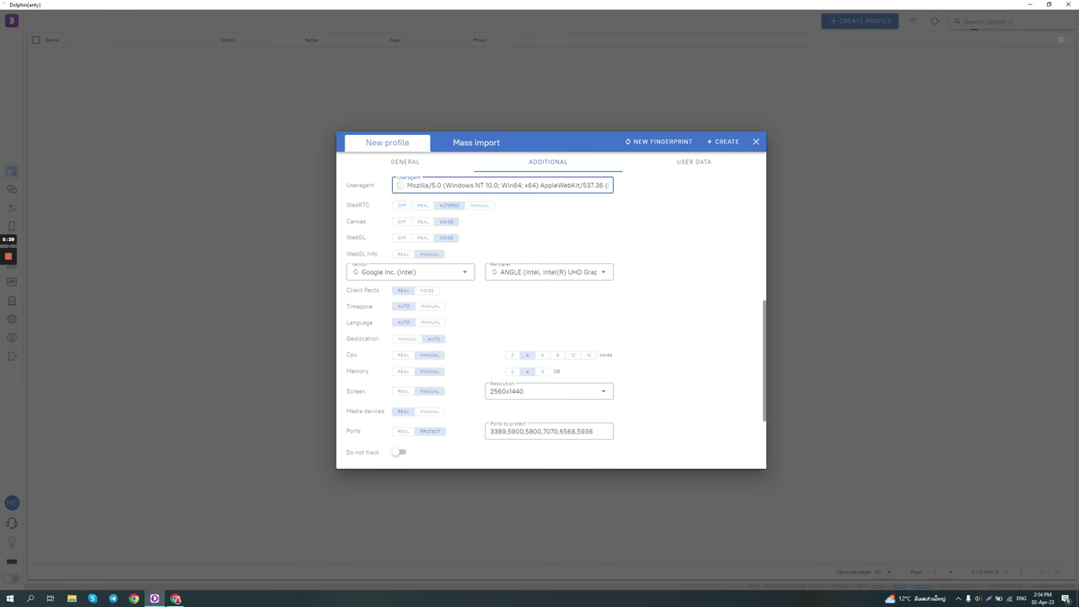
left_click(401, 188)
scroll(564, 248, "down", 2)
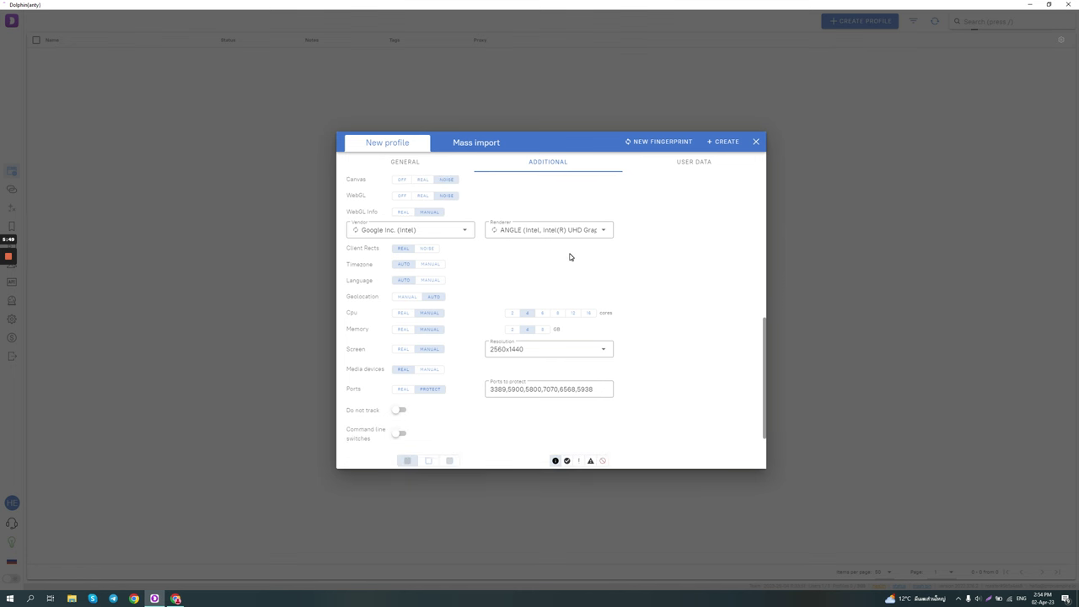
left_click(694, 161)
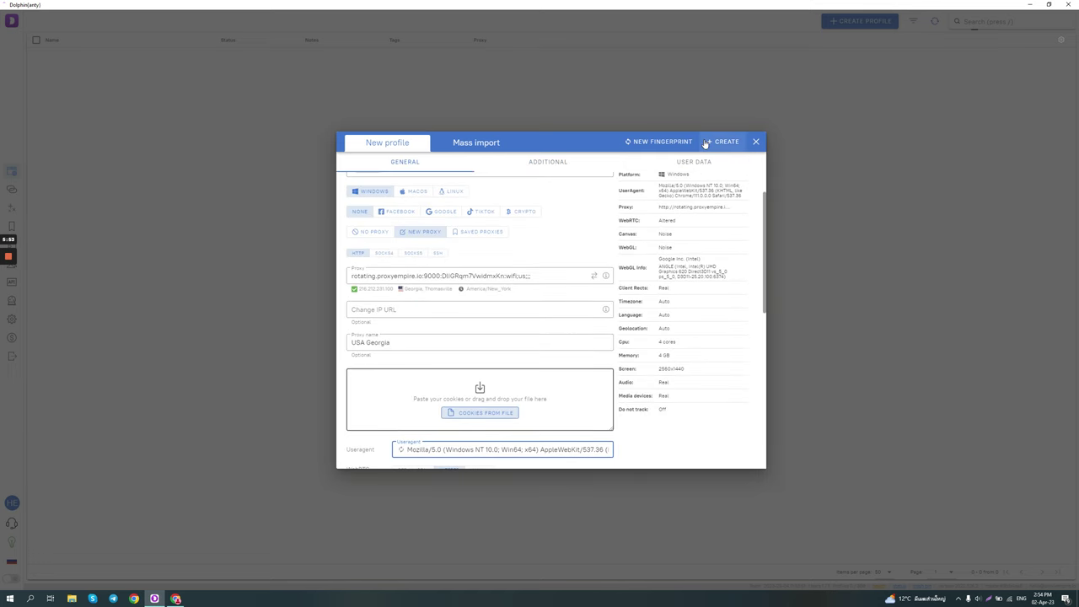
Save the ProxyEmpire USA profile and begin adding proxies in the Proxies list
left_click(706, 142)
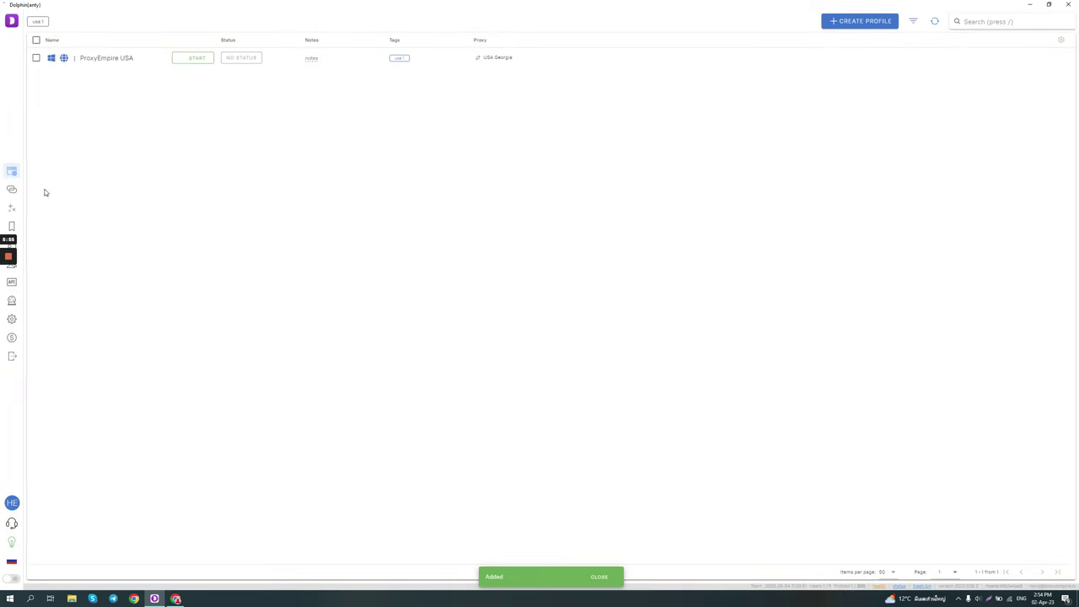
left_click(12, 190)
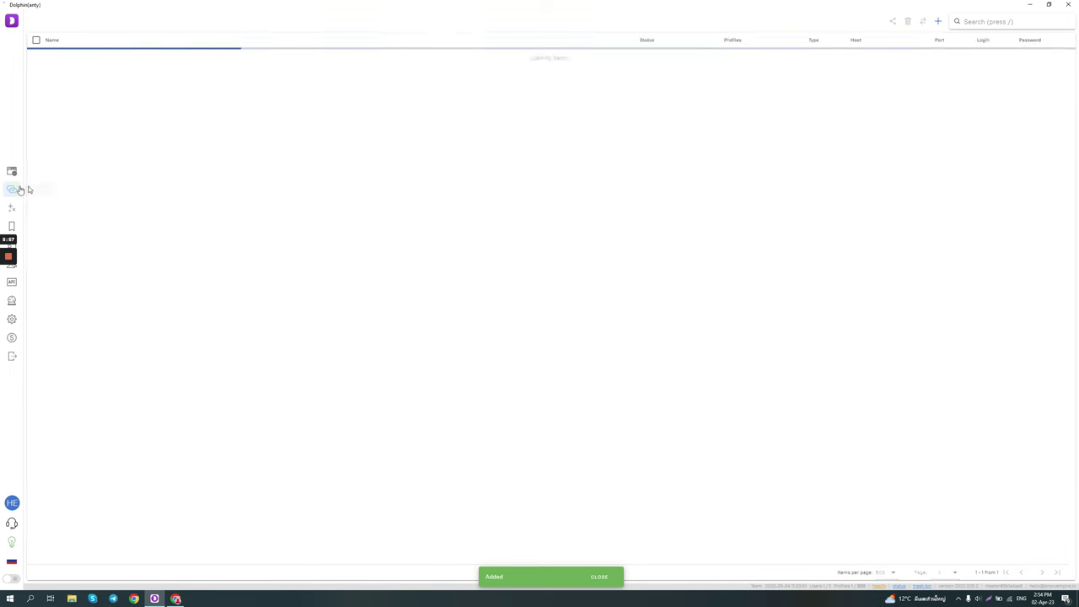
left_click(939, 22)
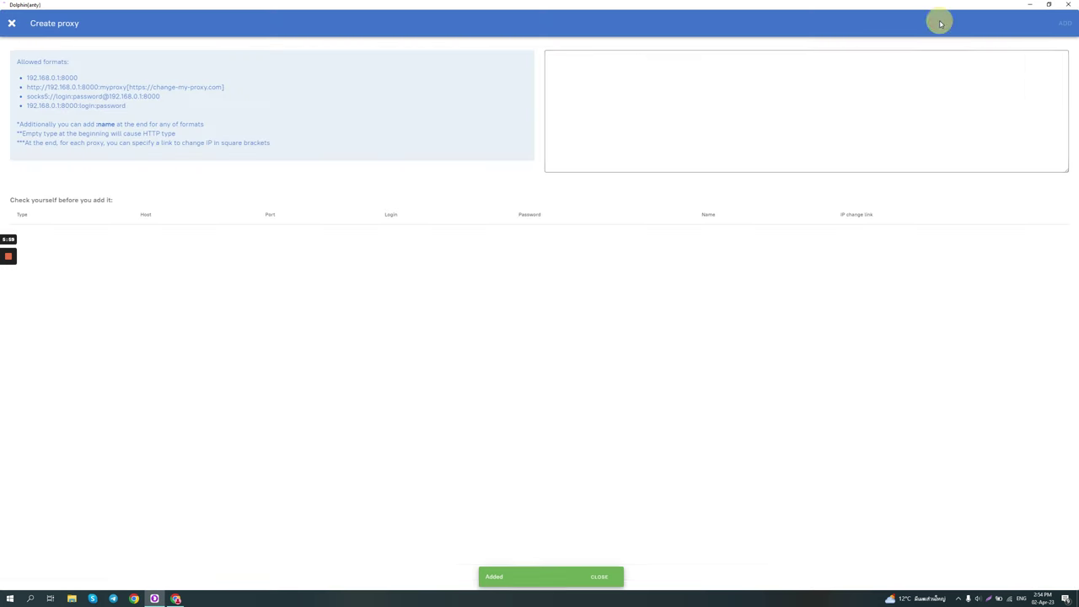
Paste all ten ProxyEmpire proxies (ports 9000–9009) into Create proxy and add them
left_click(176, 598)
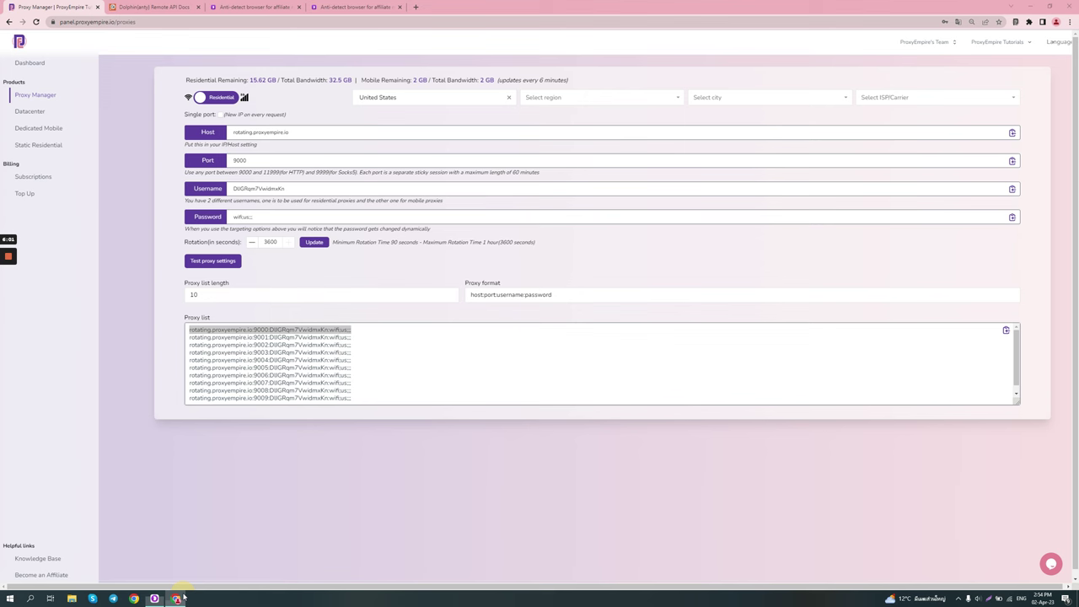
key("ctrl+a")
key("ctrl+c")
left_click(154, 598)
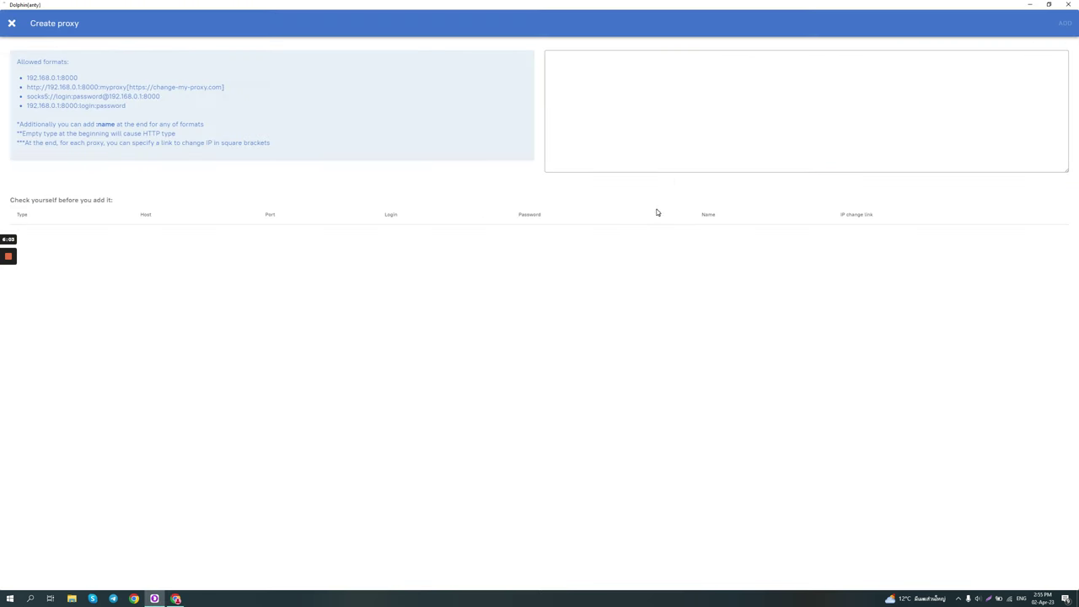
left_click(669, 142)
key("ctrl+v")
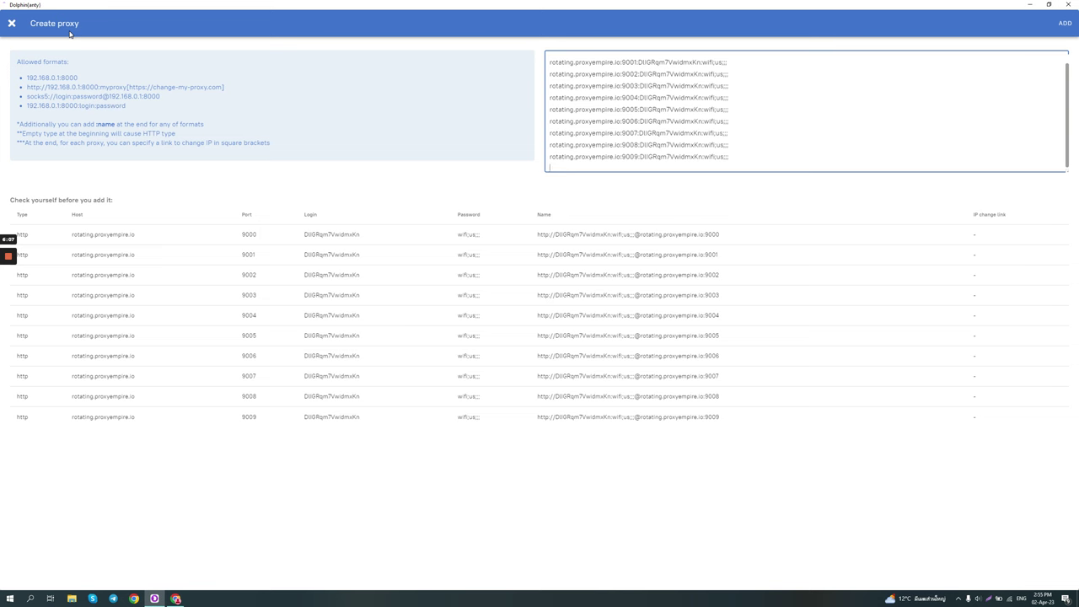
left_click(1062, 24)
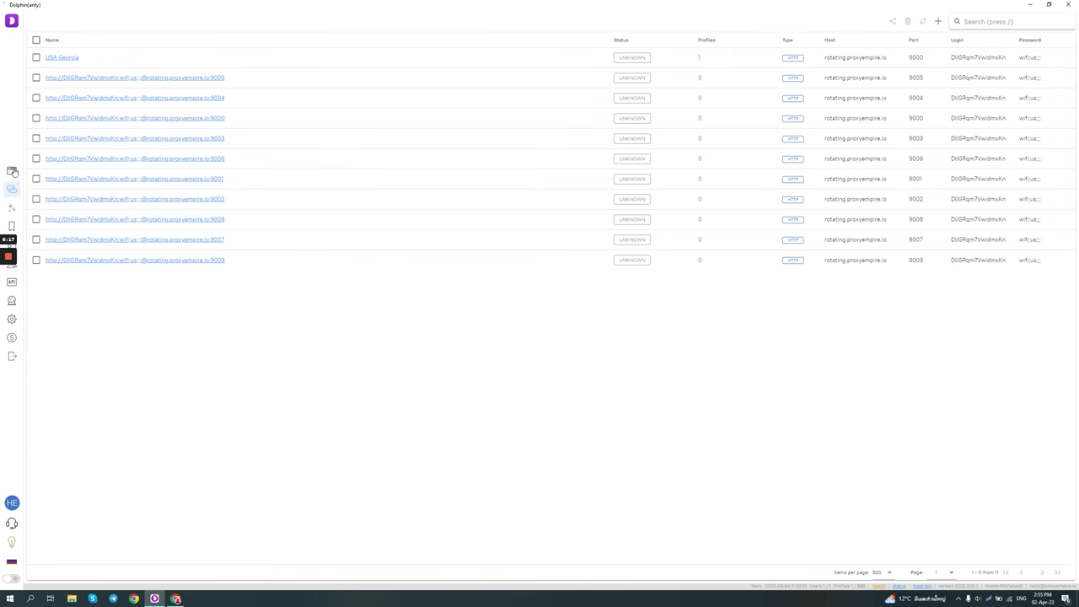
Create a new empty scenario from the Scenarios section
left_click(15, 213)
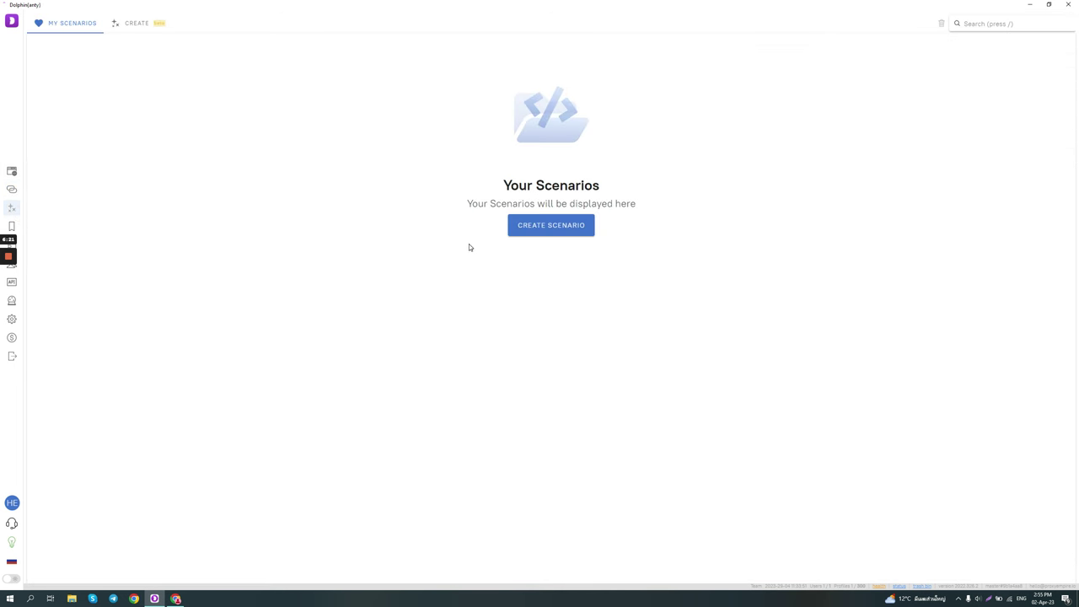
left_click(531, 234)
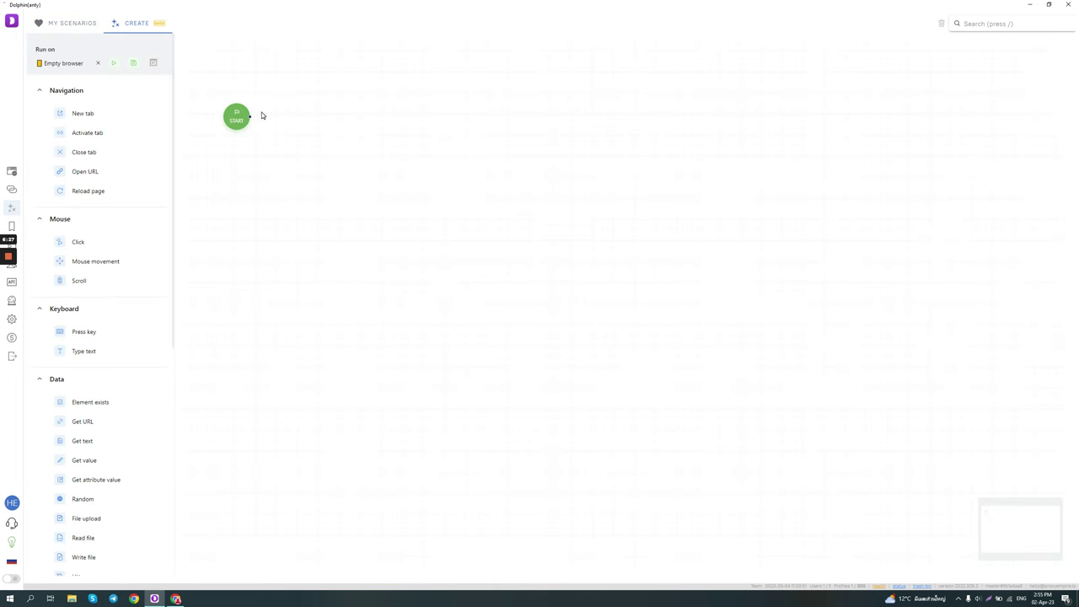
Add New tab and Mouse movement blocks, linking START → New tab → Mouse movement
left_click(106, 118)
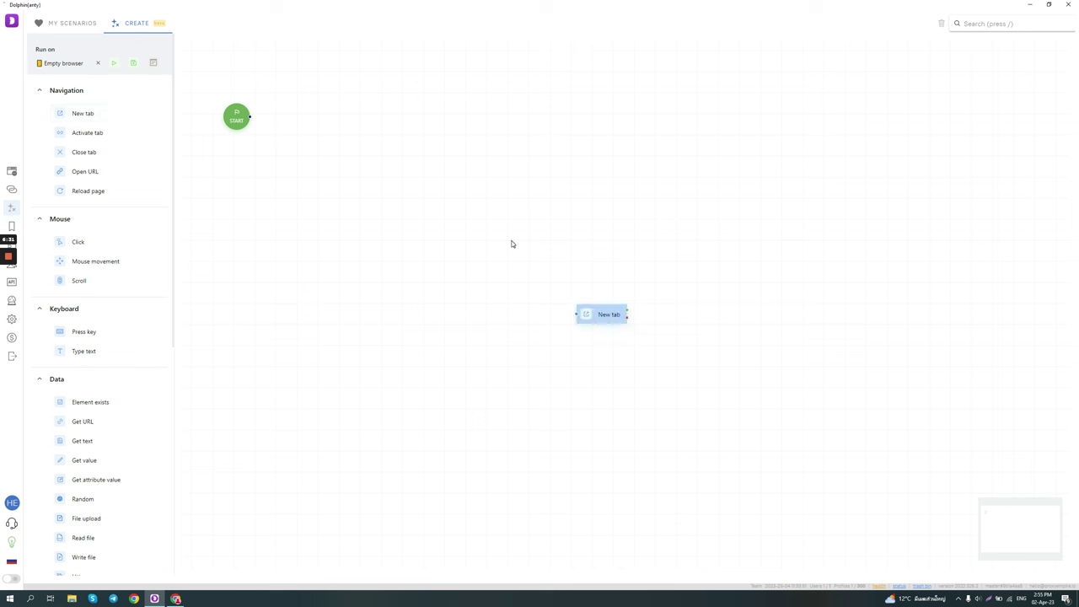
left_click_drag(250, 118, 579, 314)
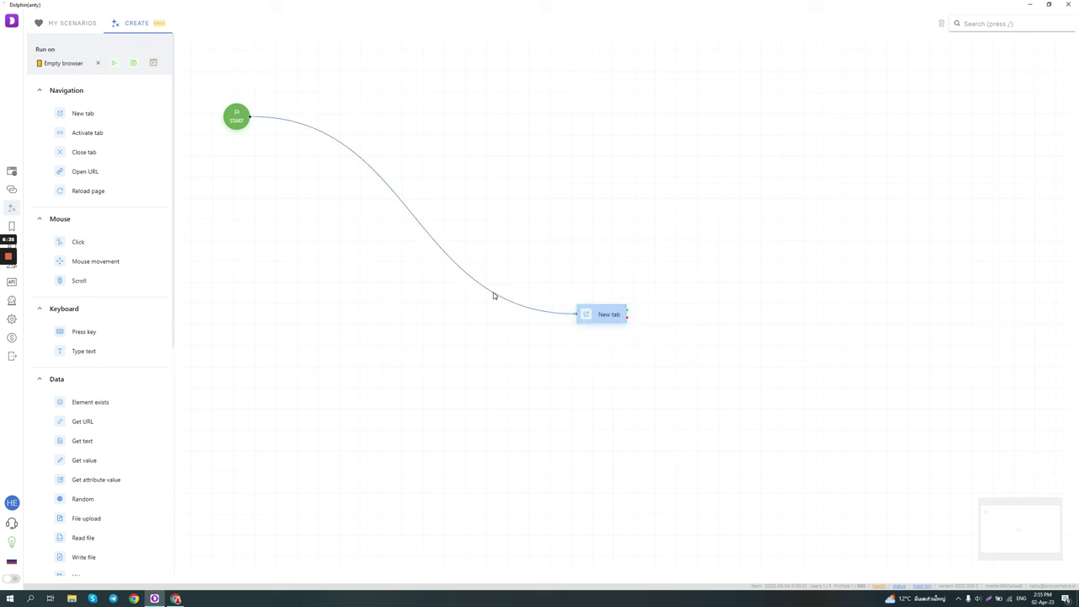
left_click(102, 264)
left_click_drag(624, 337, 716, 305)
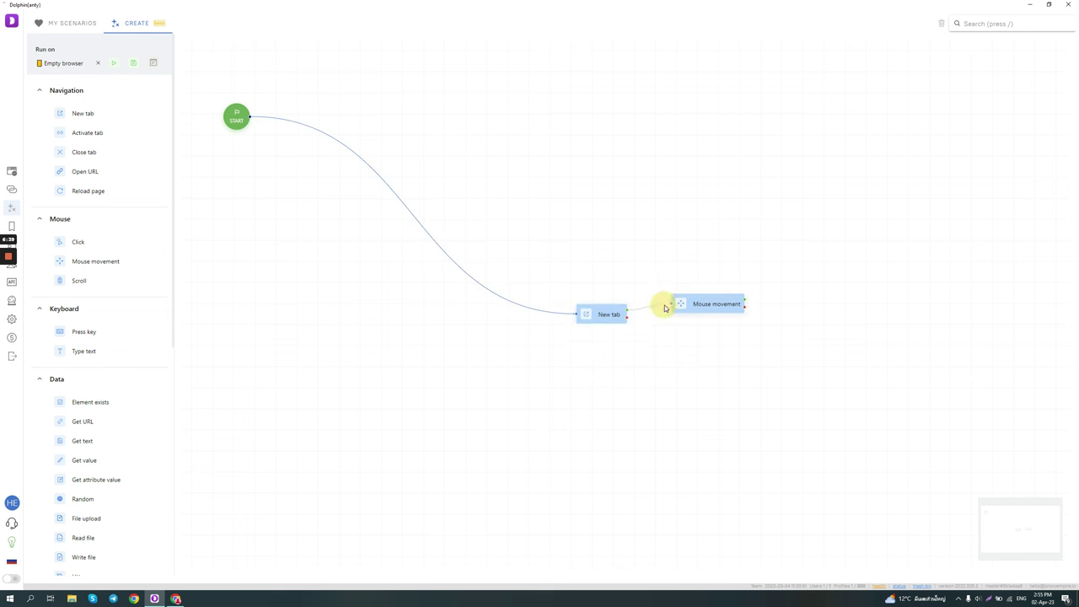
left_click_drag(665, 308, 671, 304)
Add an Open URL block and link Mouse movement to it
scroll(139, 291, "down", 1)
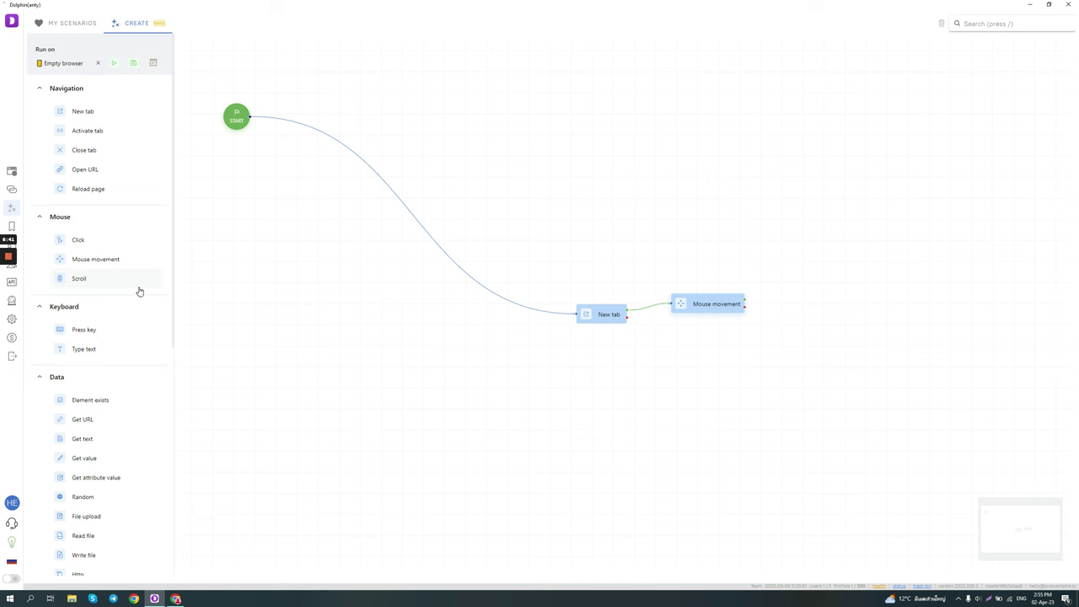
scroll(136, 293, "down", 1)
scroll(132, 312, "down", 1)
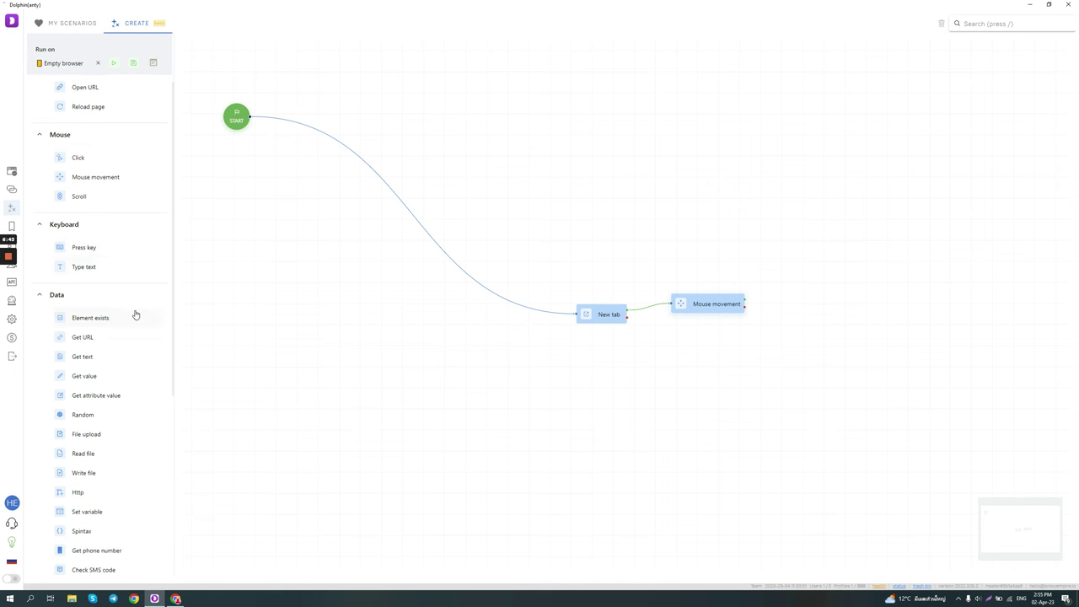
scroll(144, 306, "down", 2)
scroll(144, 306, "up", 4)
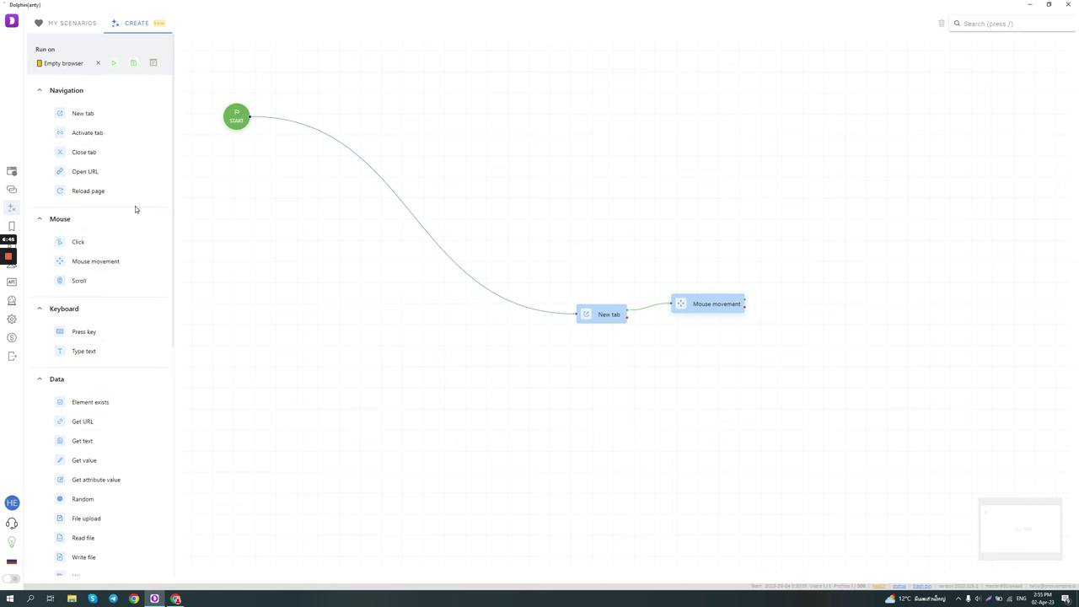
left_click_drag(126, 175, 837, 352)
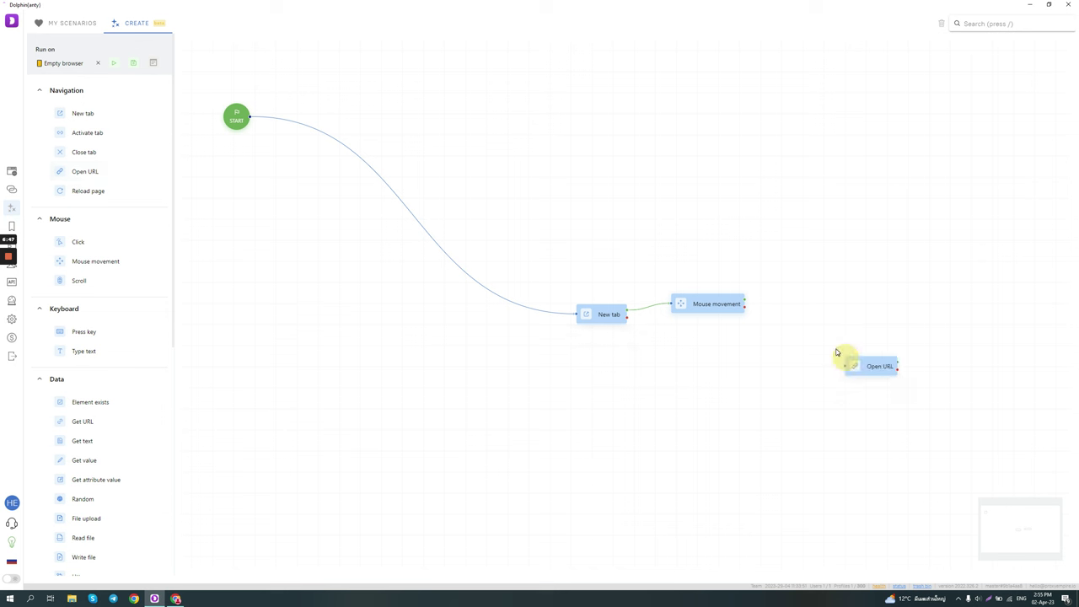
left_click_drag(746, 307, 843, 366)
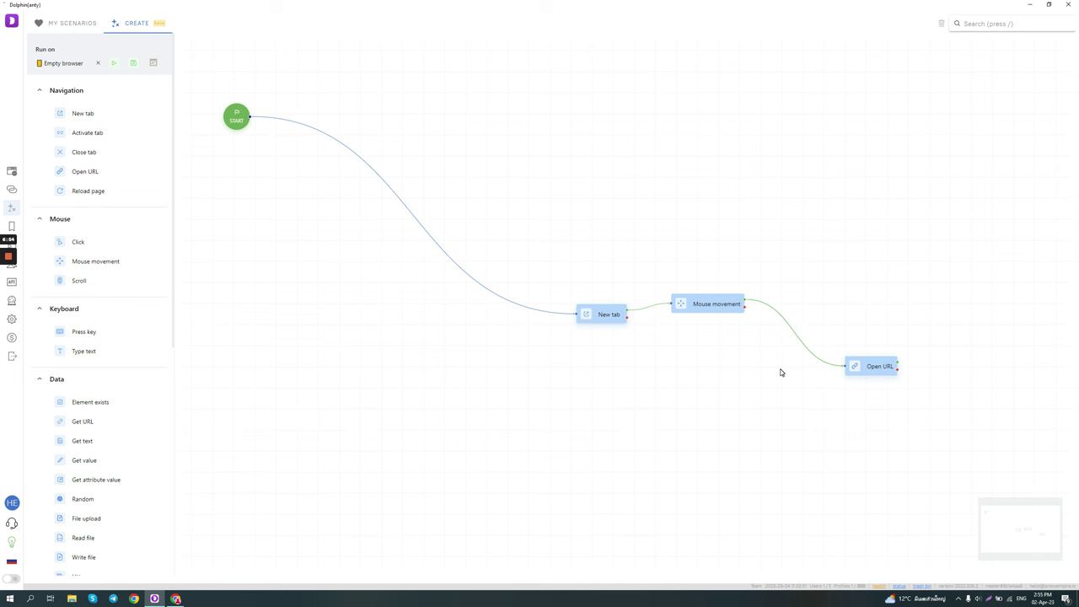
scroll(781, 372, "down", 1)
left_click_drag(780, 388, 713, 366)
scroll(121, 363, "down", 1)
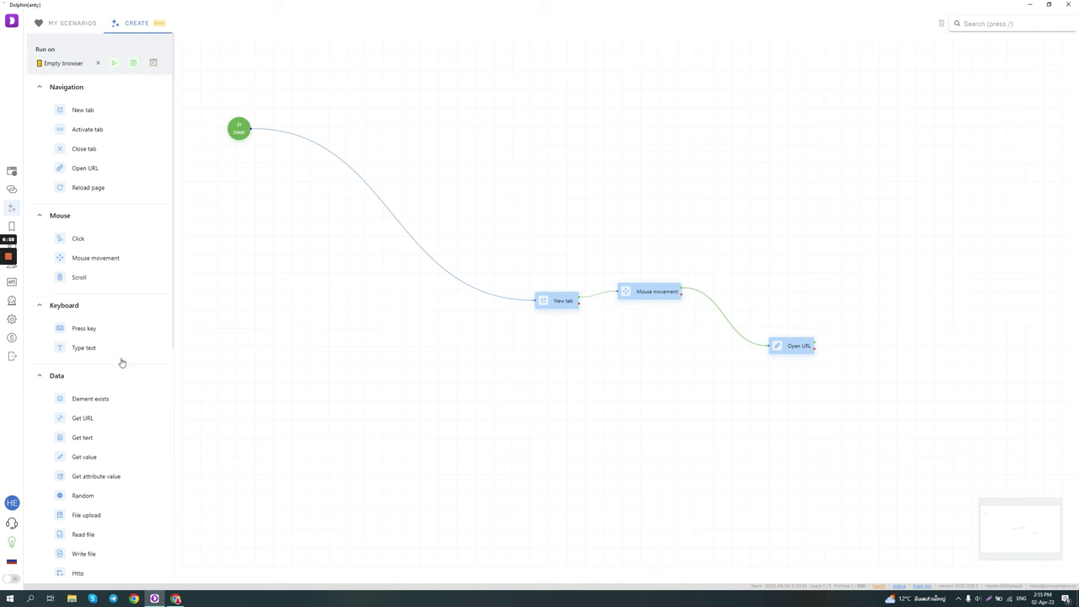
scroll(137, 355, "down", 5)
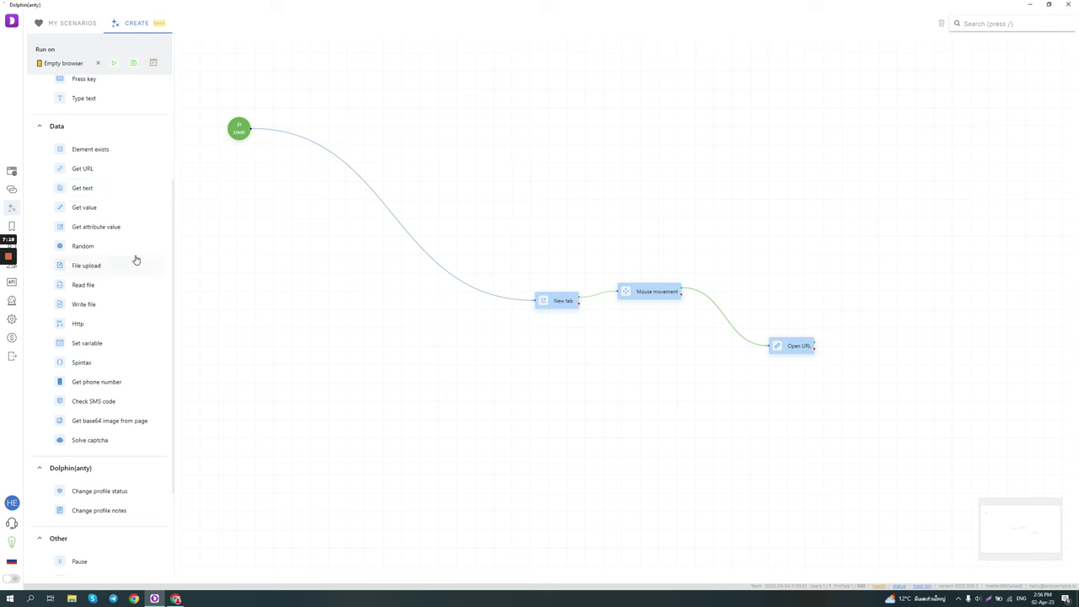
scroll(137, 260, "down", 3)
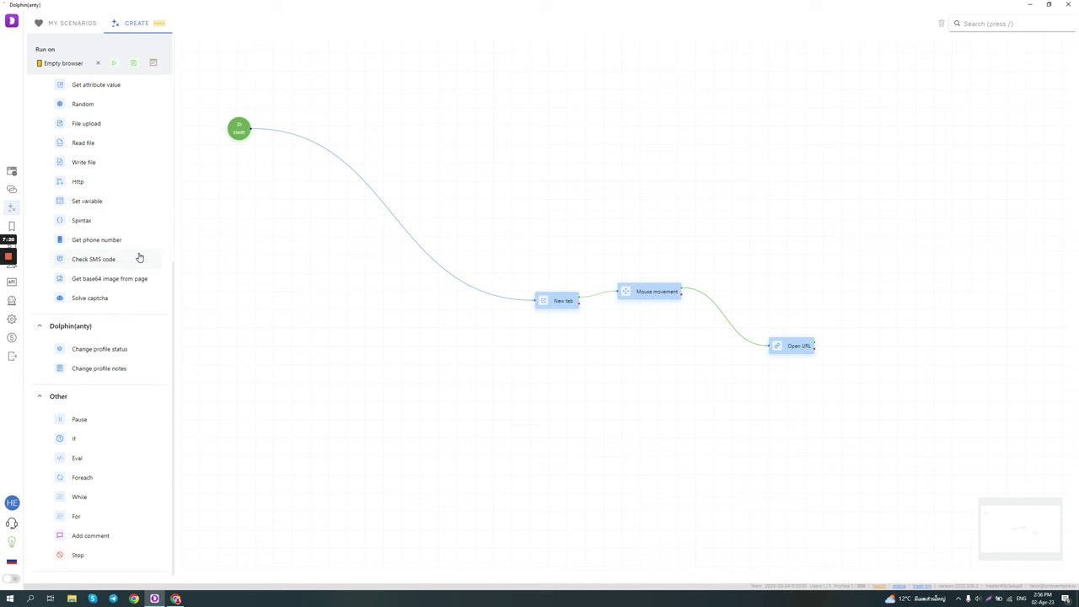
scroll(154, 262, "up", 3)
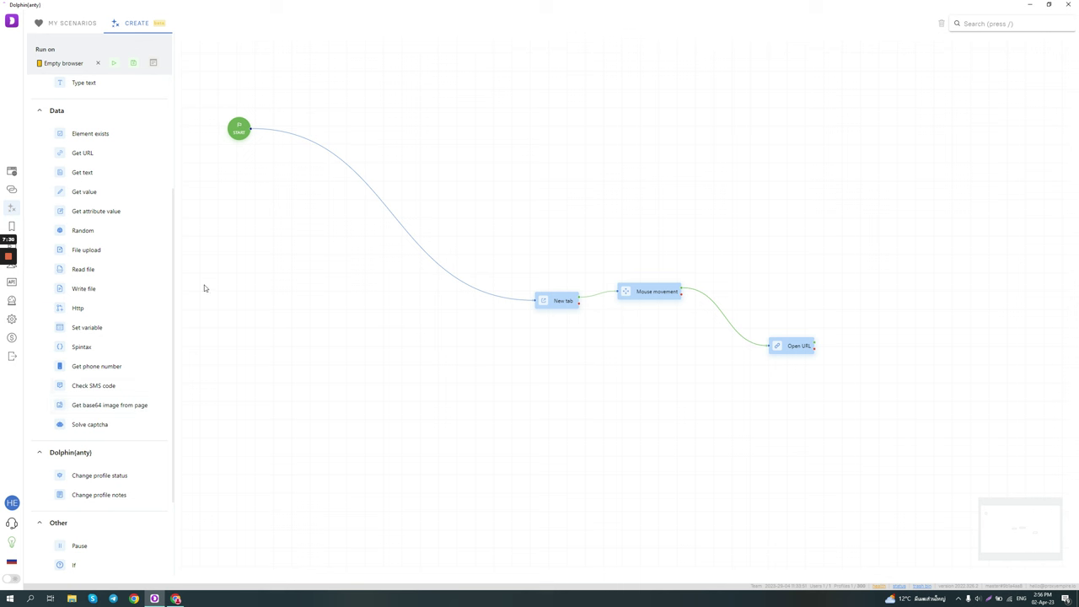
Show the empty Bookmarks list with its Name, URL and Main website columns
left_click(13, 225)
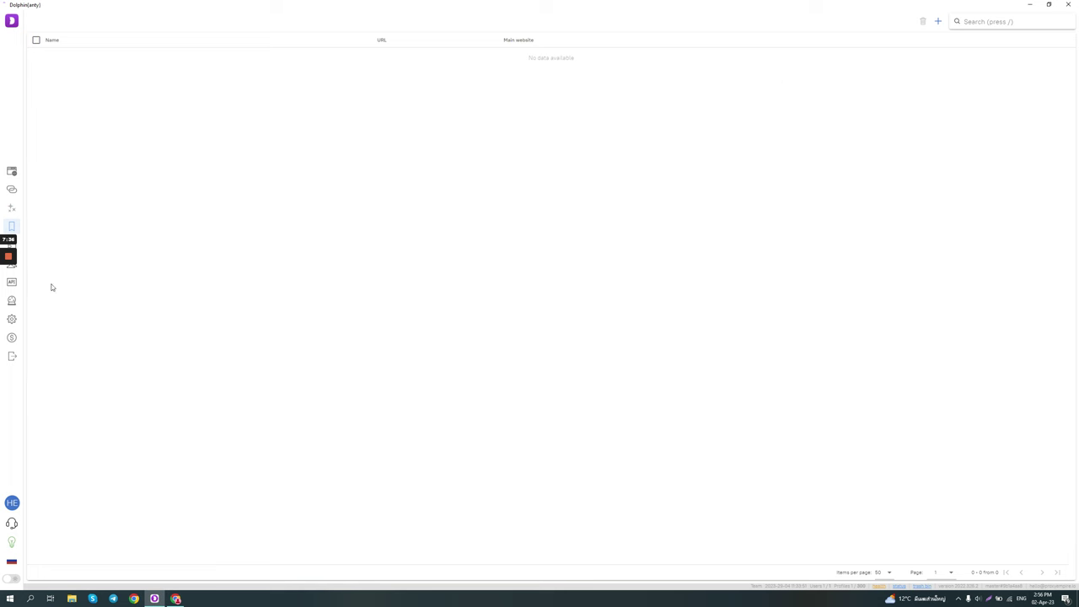
mouse_move(16, 251)
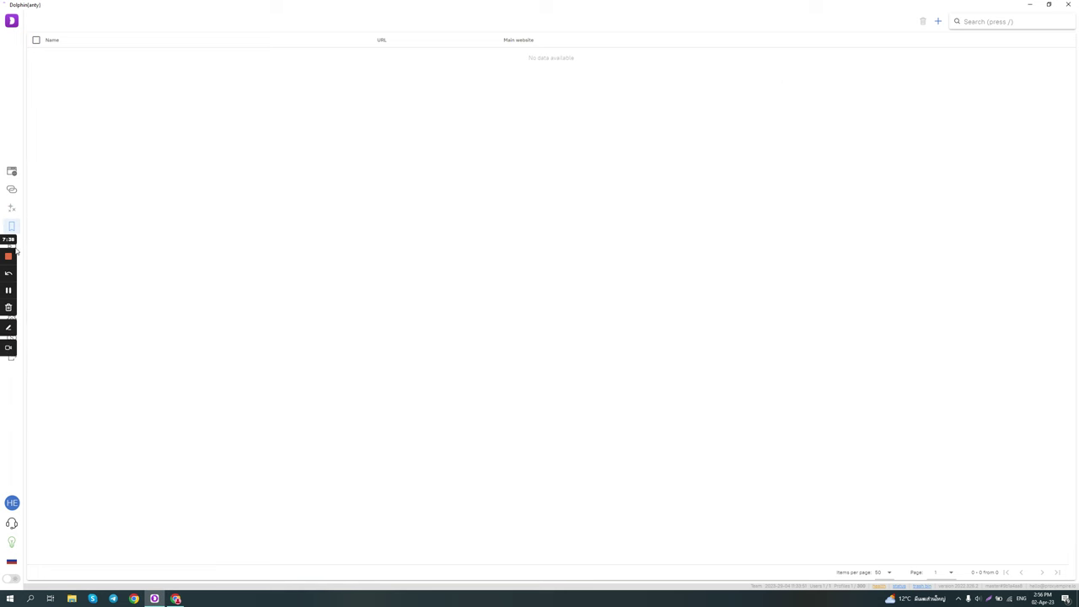
left_click(12, 217)
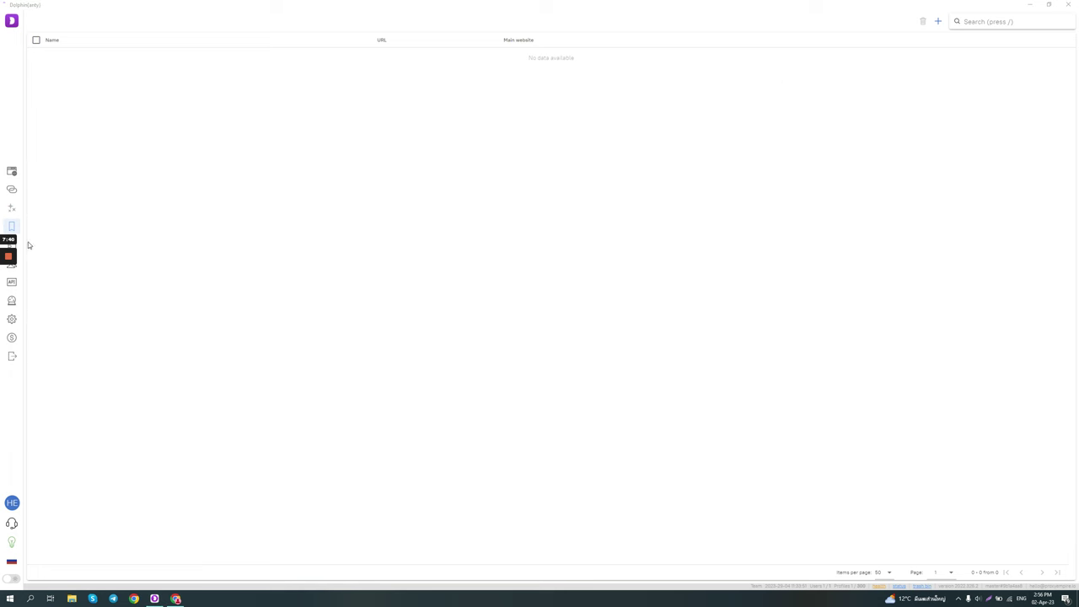
left_click(19, 285)
mouse_move(16, 285)
Switch to Browsers to see the ProxyEmpire USA profile tagged usa 1 with the USA Georgia proxy
left_click(11, 172)
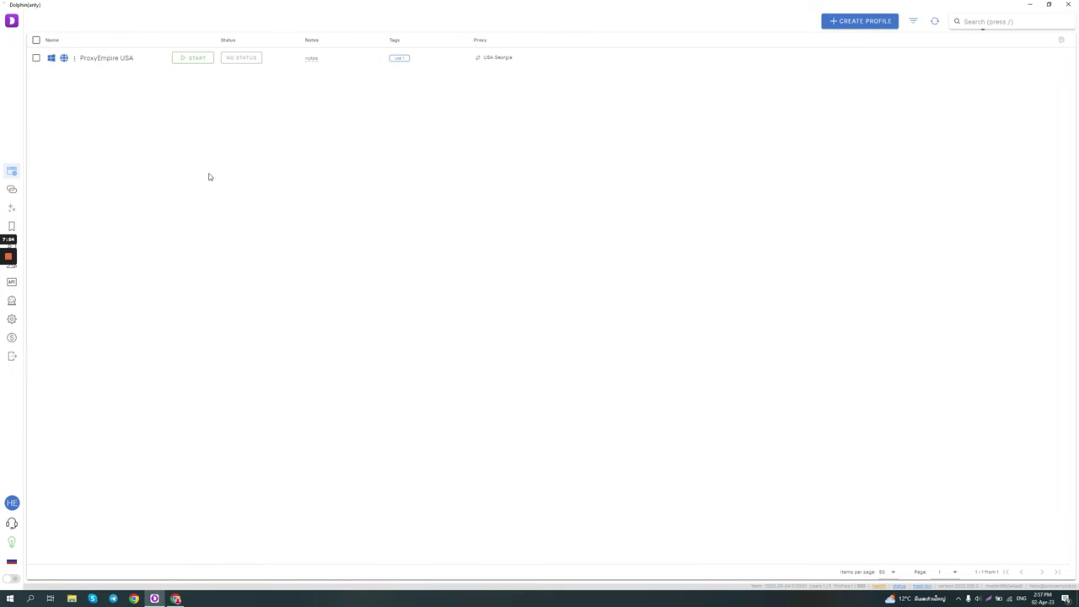